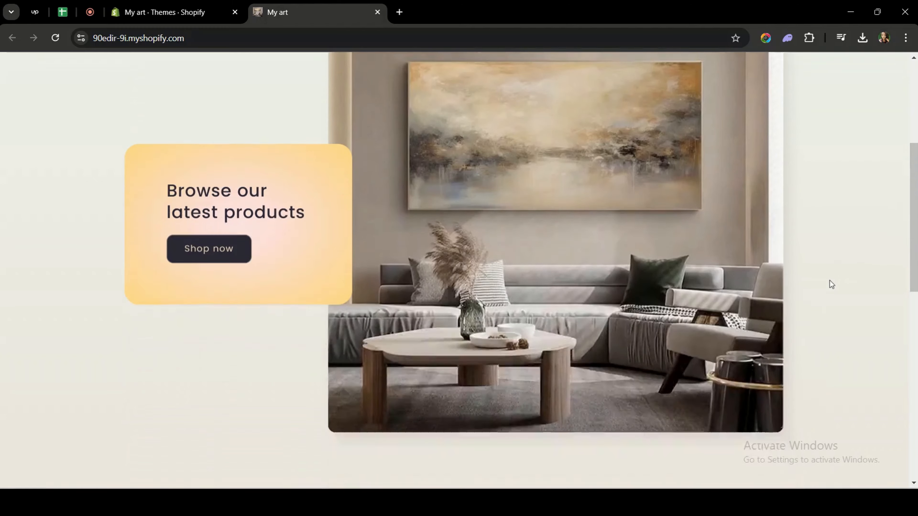
- Scroll through the live storefront homepage to review its sections and featured products
scroll(830, 281, down, 1)
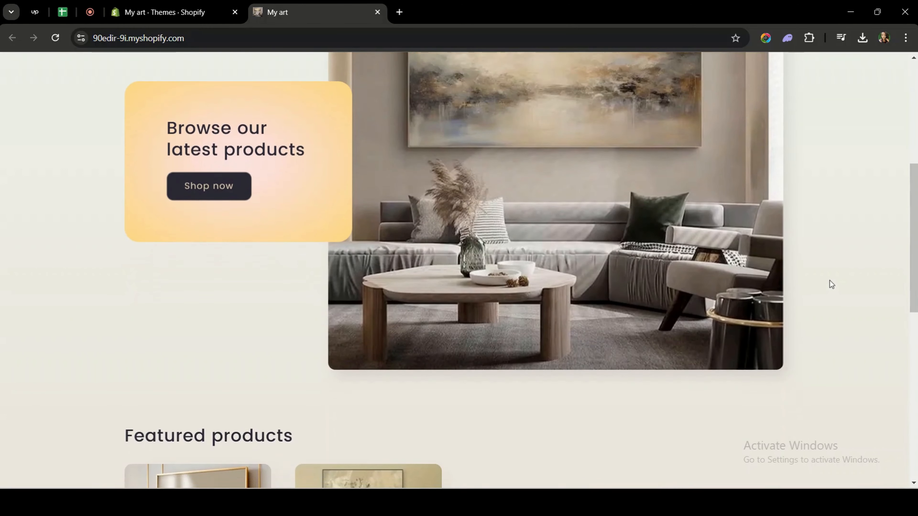
scroll(830, 281, down, 1)
scroll(830, 281, down, 2)
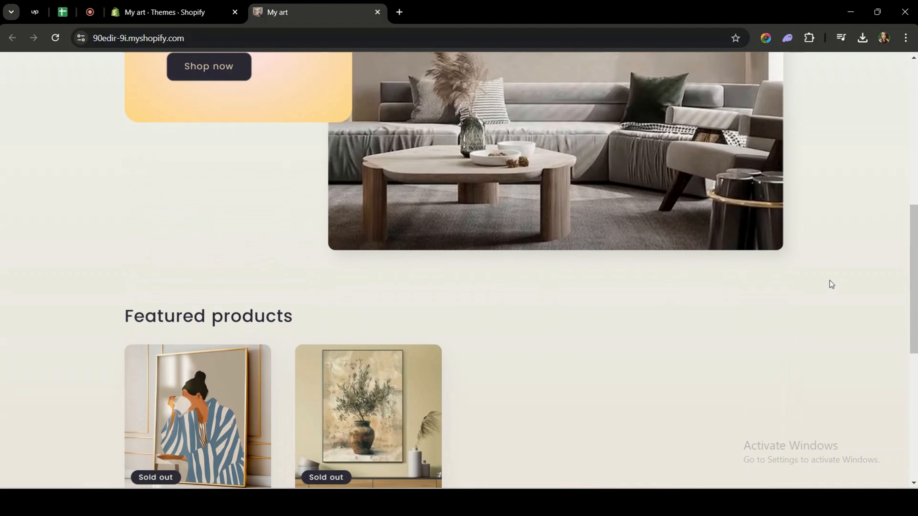
scroll(830, 281, down, 4)
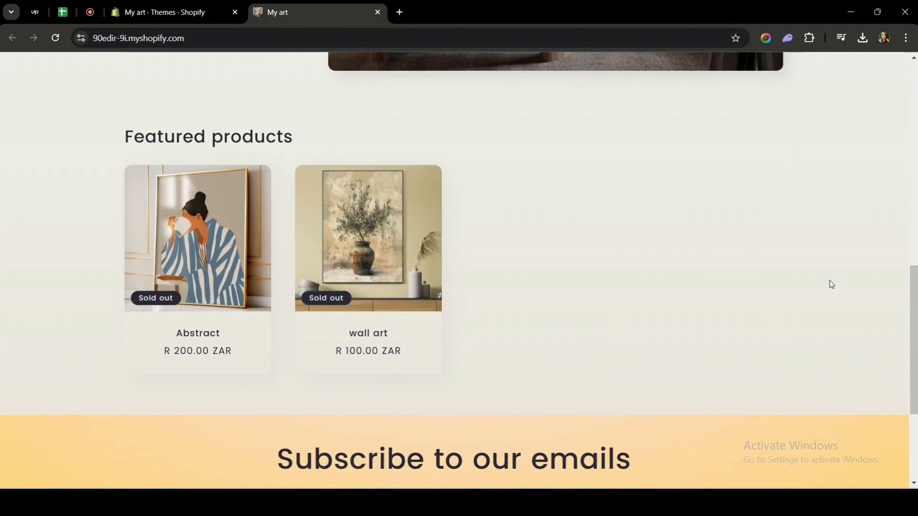
scroll(830, 280, down, 1)
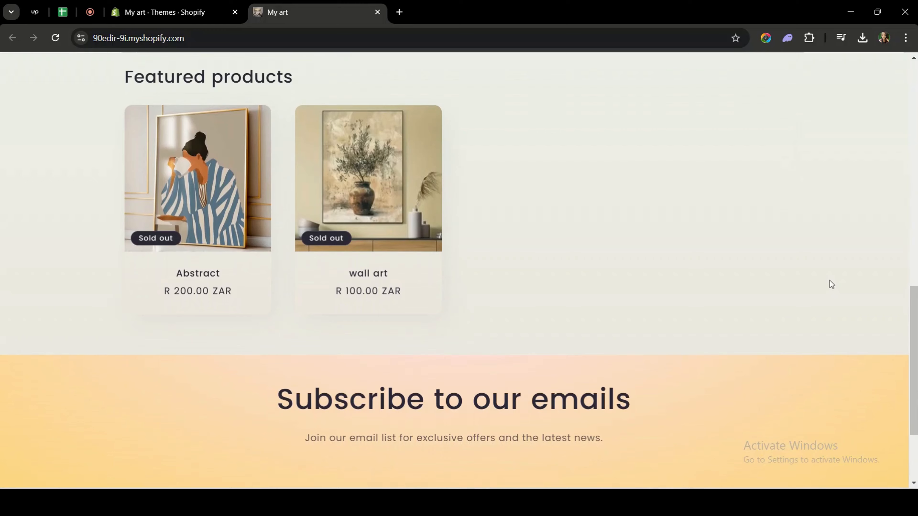
scroll(830, 281, down, 1)
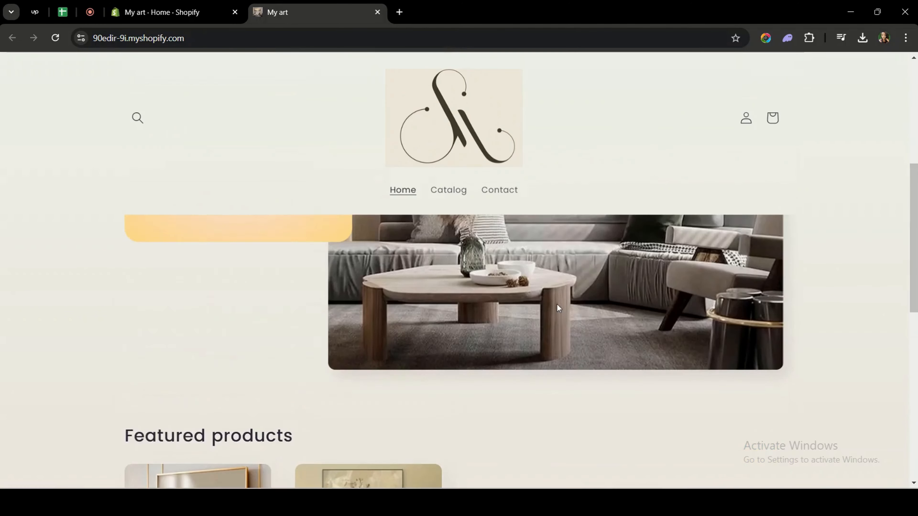
scroll(557, 304, up, 6)
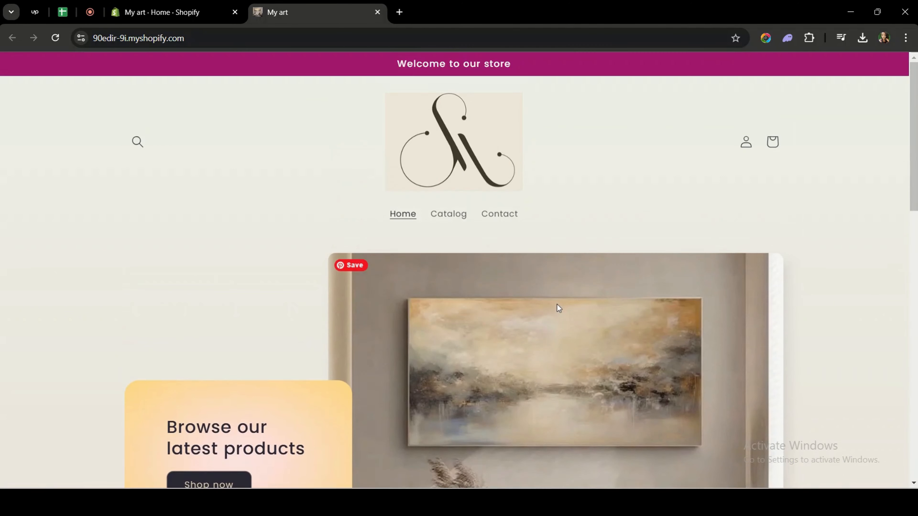
- Go to the Online Store themes page in the admin and add the free Sense theme to the theme library
click(166, 12)
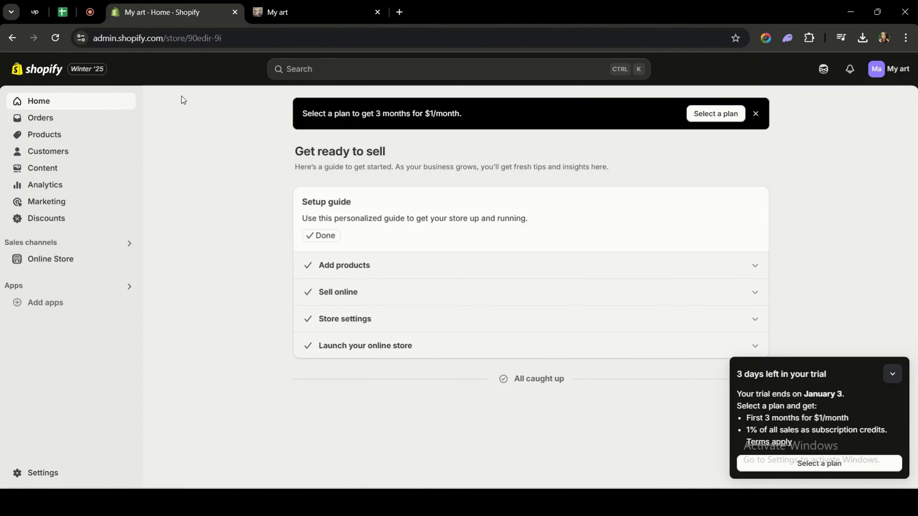
click(84, 259)
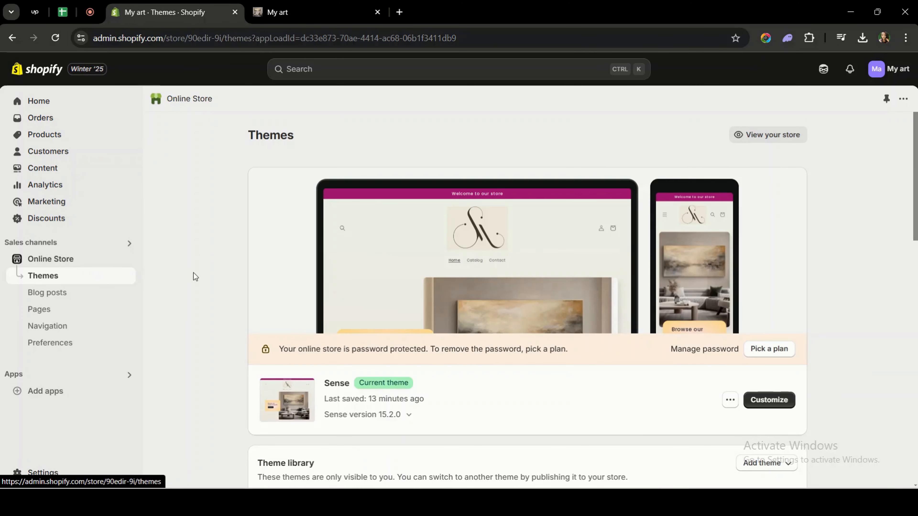
scroll(194, 276, down, 2)
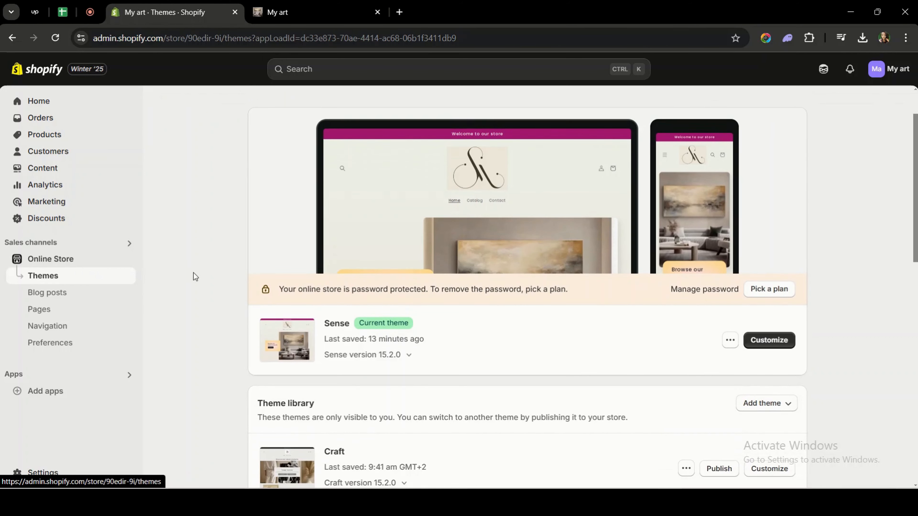
scroll(194, 277, down, 4)
scroll(194, 277, down, 4)
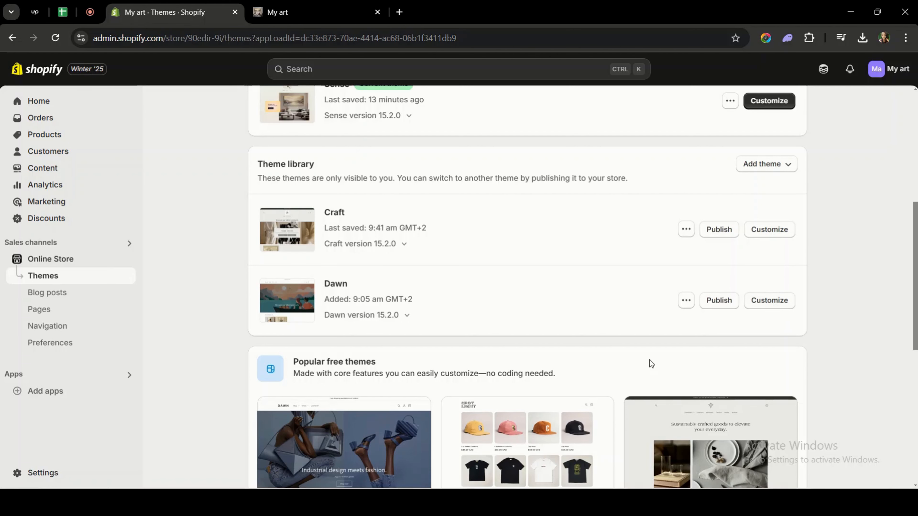
scroll(650, 360, down, 3)
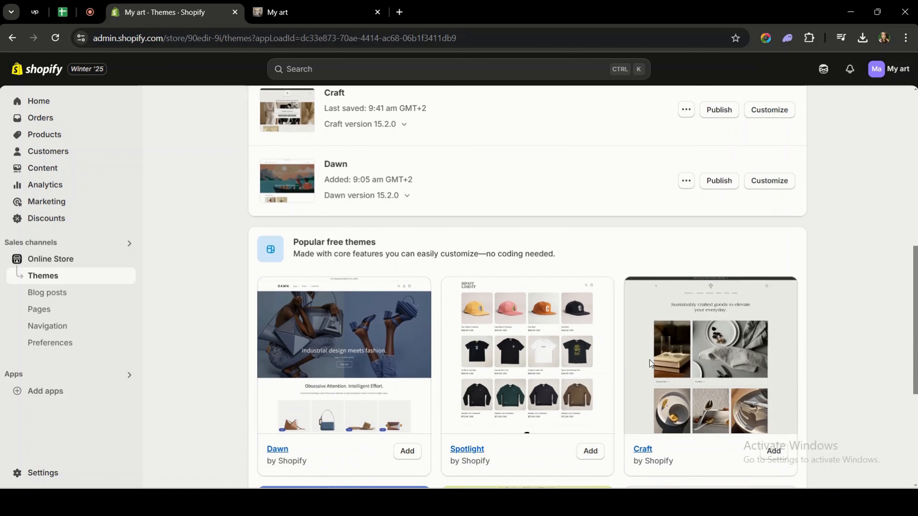
scroll(650, 360, down, 3)
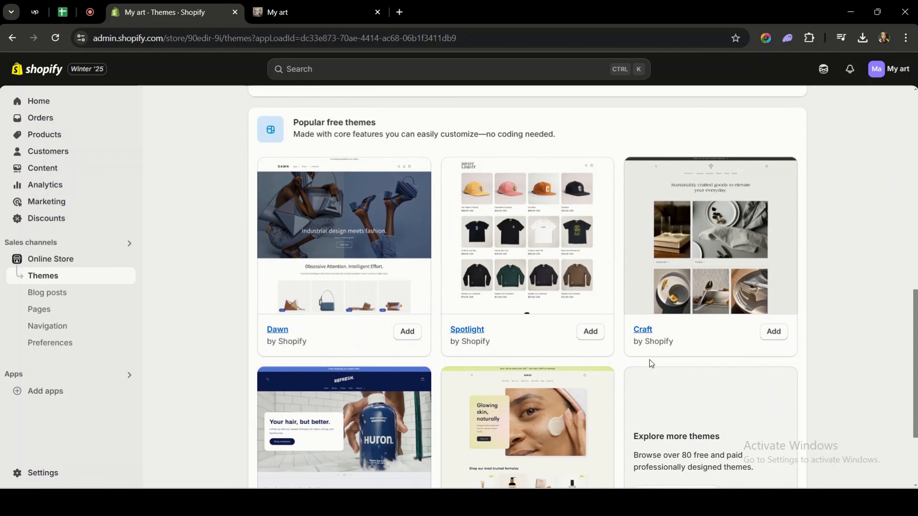
scroll(650, 360, down, 2)
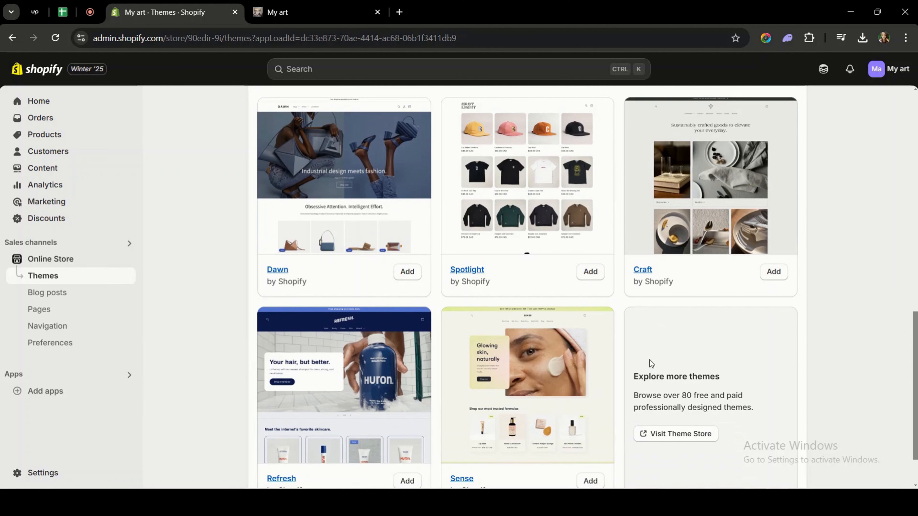
scroll(650, 361, down, 2)
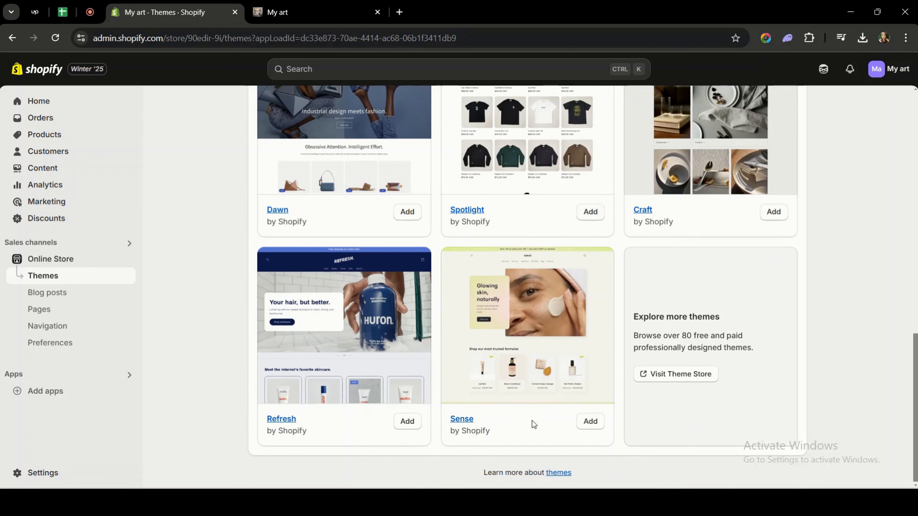
click(590, 421)
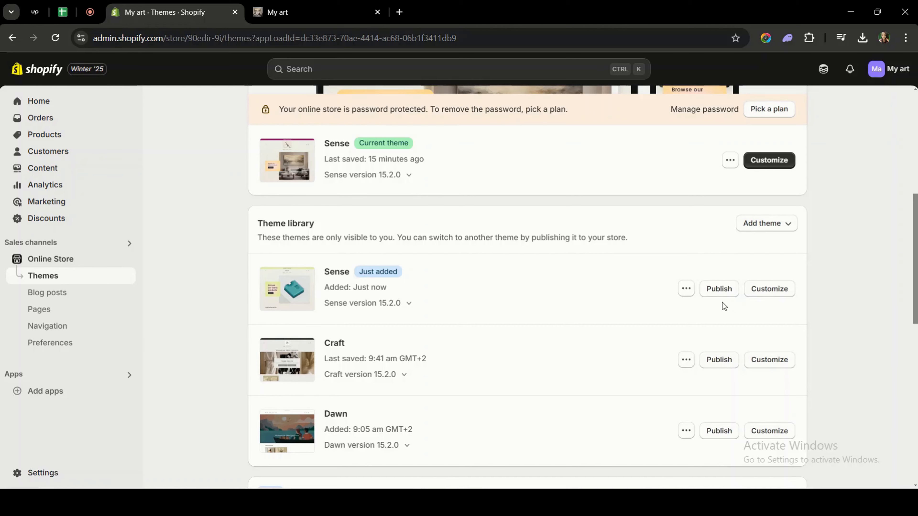
- Publish the newly added Sense theme and open it for customization
click(721, 295)
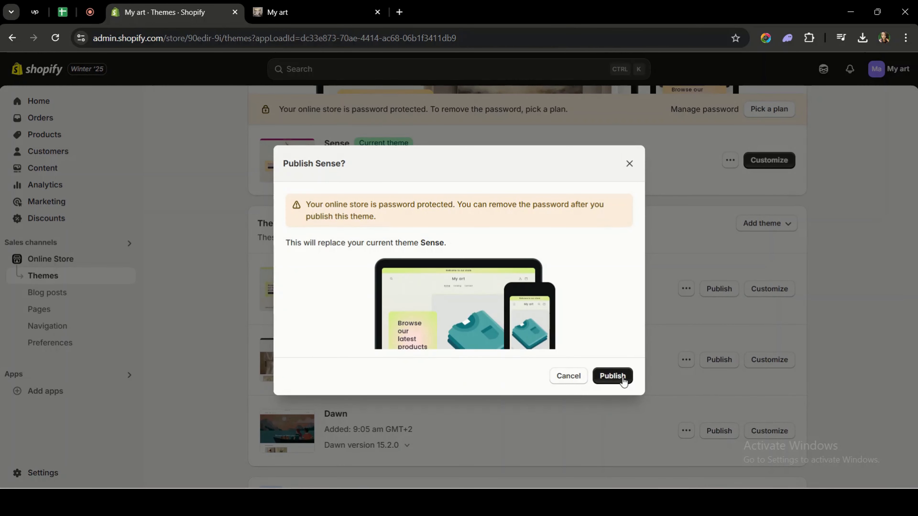
click(623, 378)
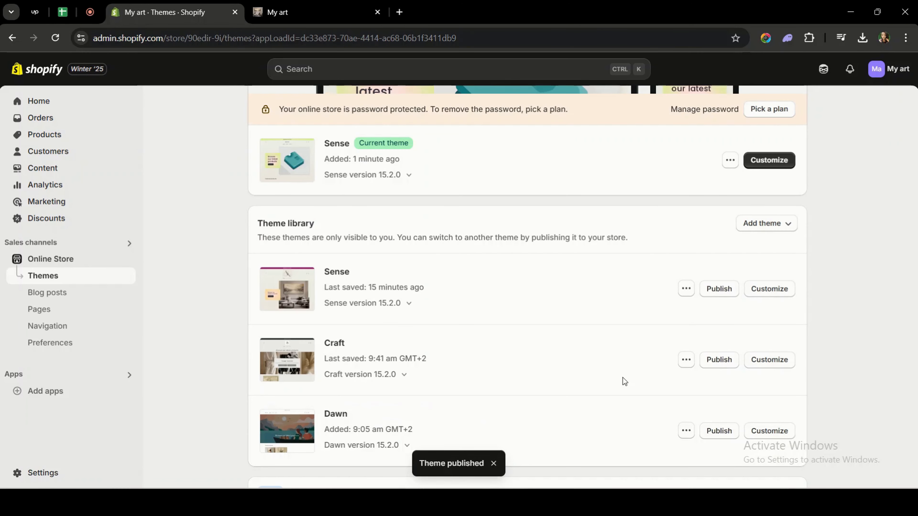
scroll(697, 304, up, 2)
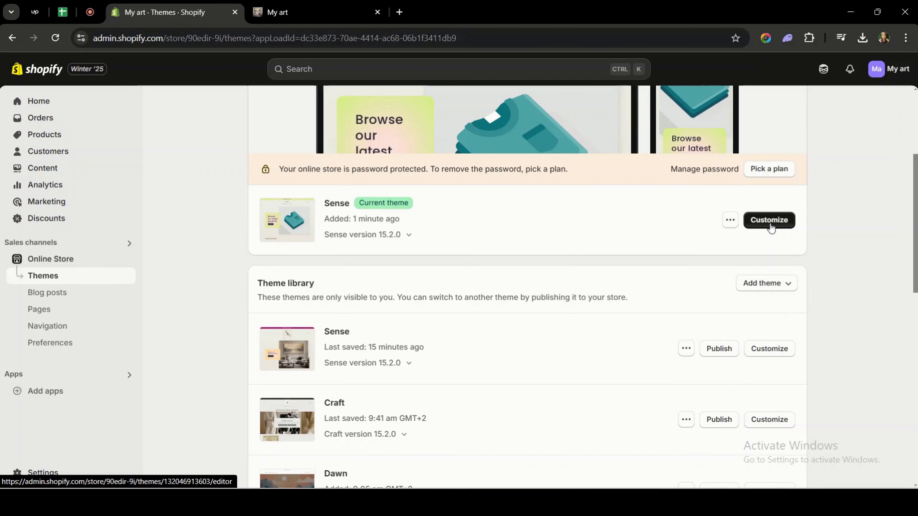
click(770, 221)
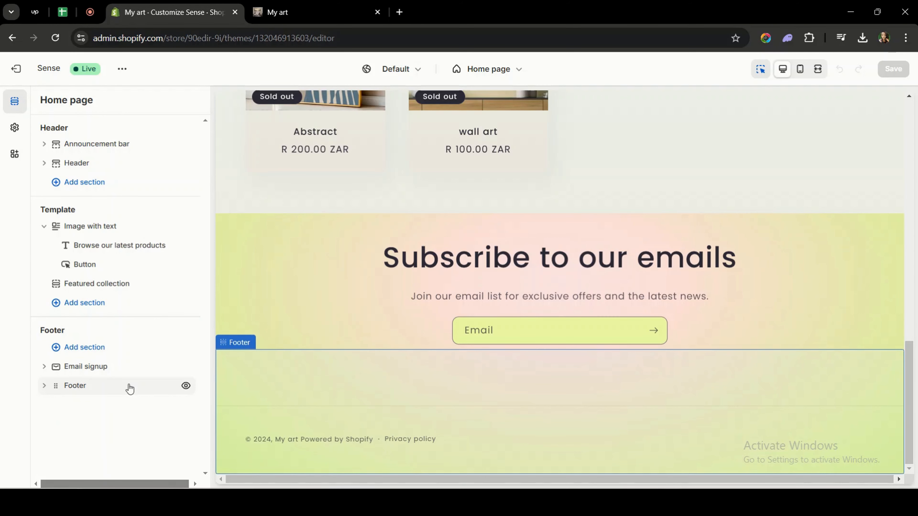
- Set the store logo in theme settings to the 3fad8327a7489283… image
click(100, 164)
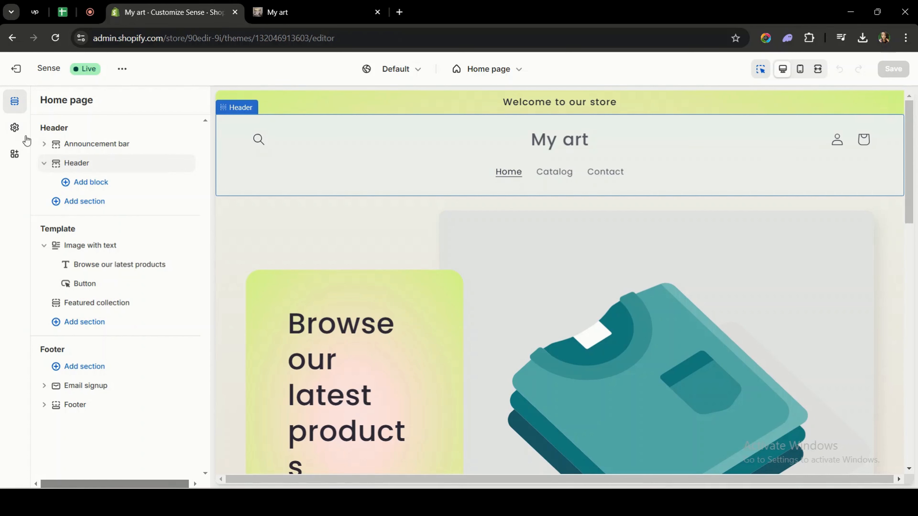
click(15, 129)
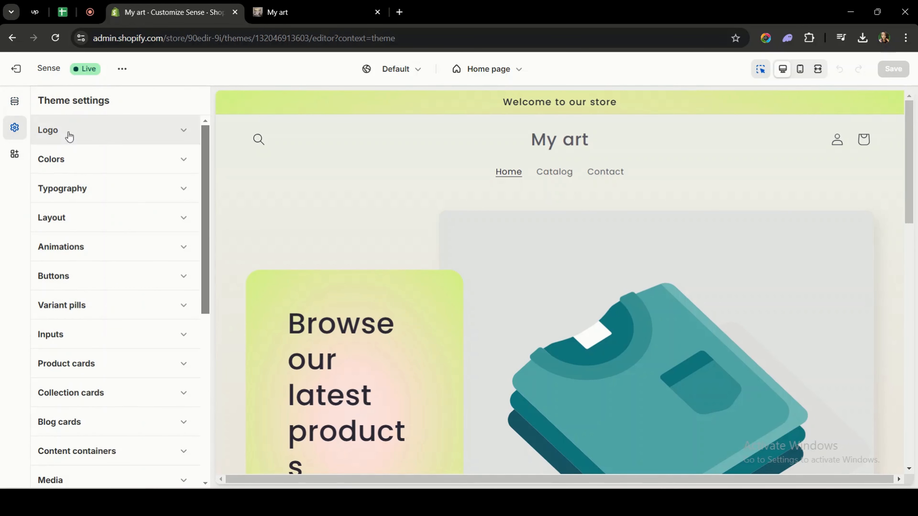
click(185, 130)
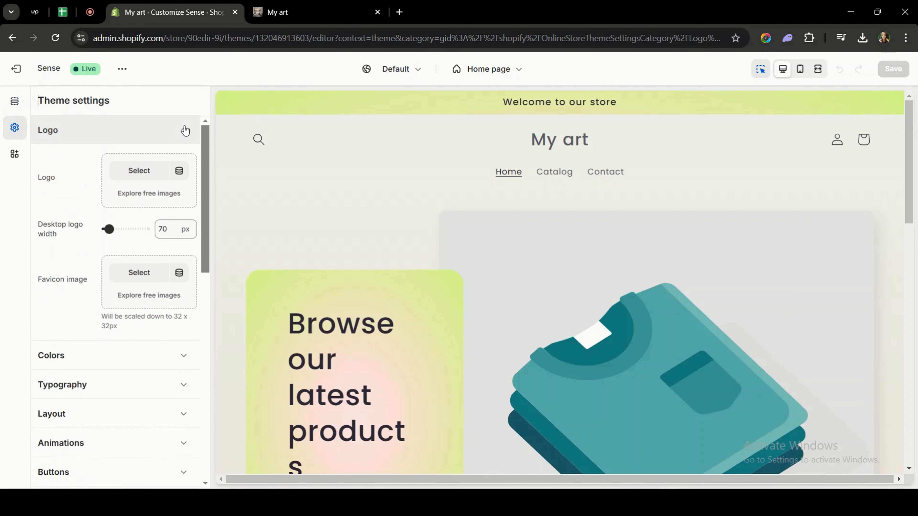
click(146, 173)
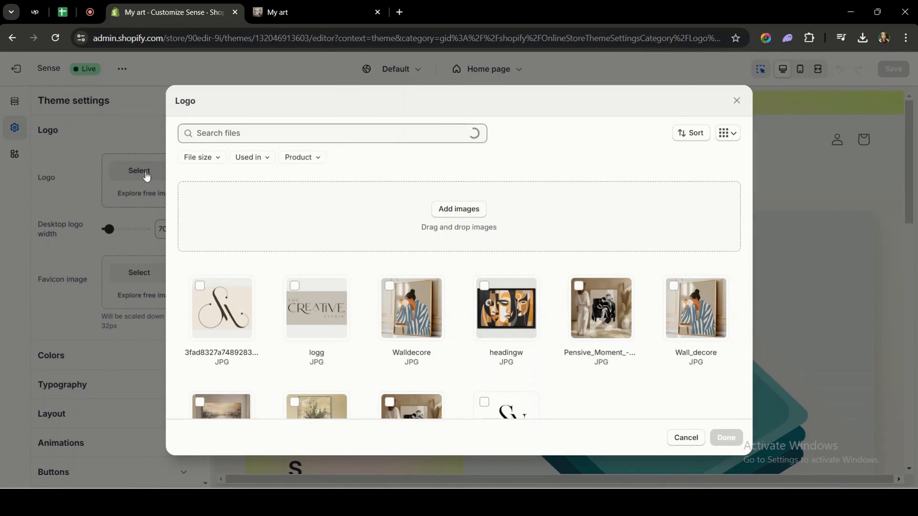
click(213, 299)
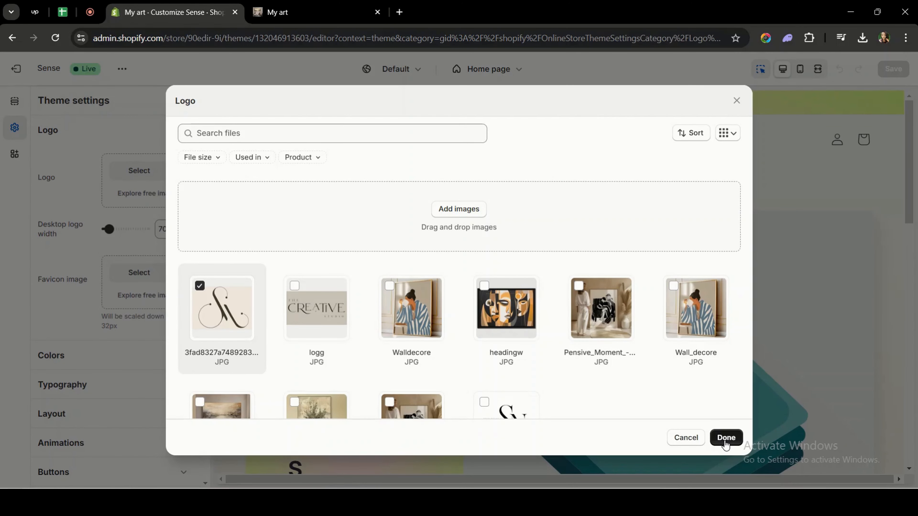
click(725, 438)
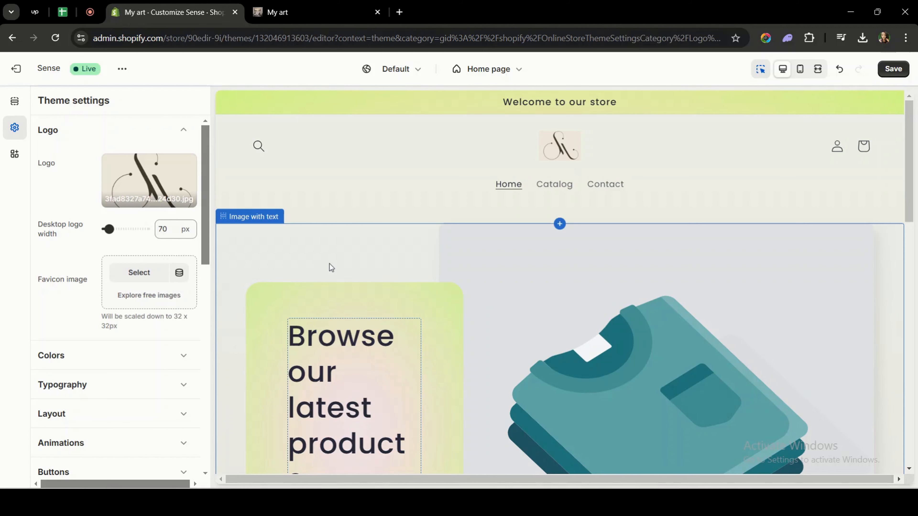
- Set the desktop logo width to 260 px
drag(108, 229, 117, 229)
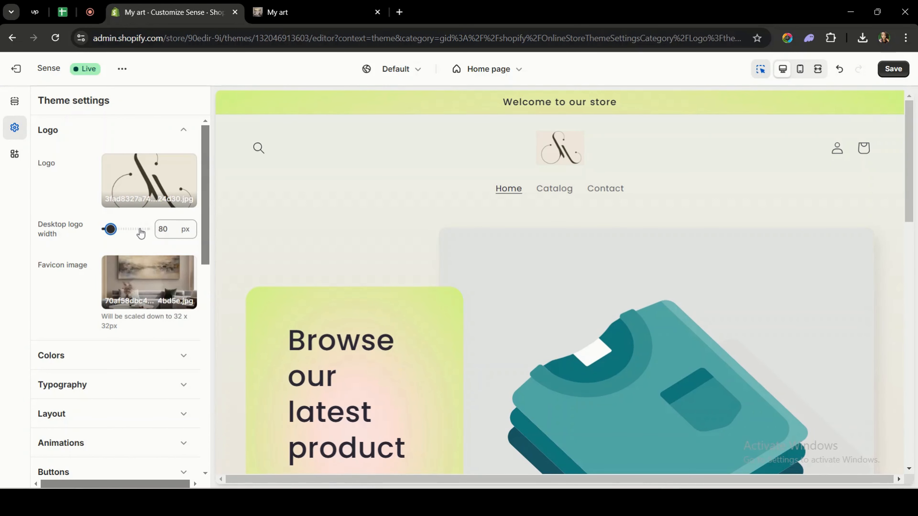
click(140, 230)
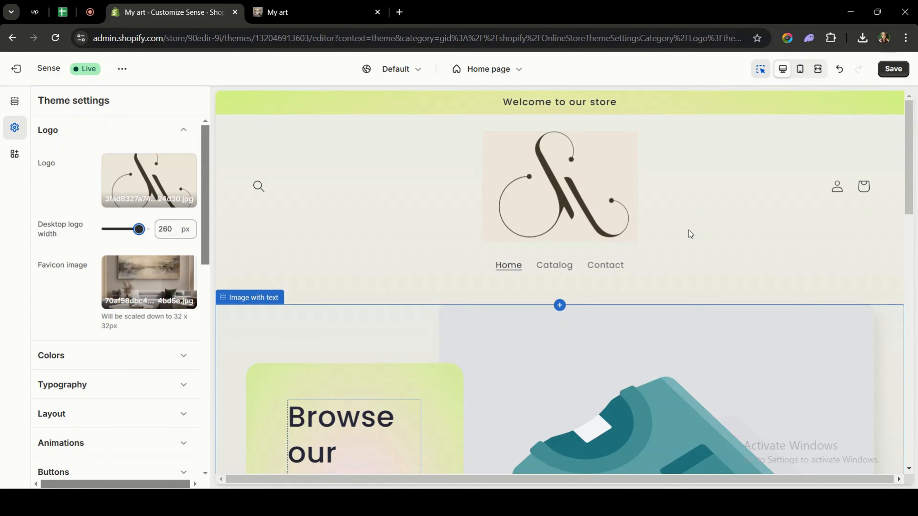
- Replace the Image with text section's image with the 70af58dbc4e26ed… living-room picture
scroll(537, 376, down, 5)
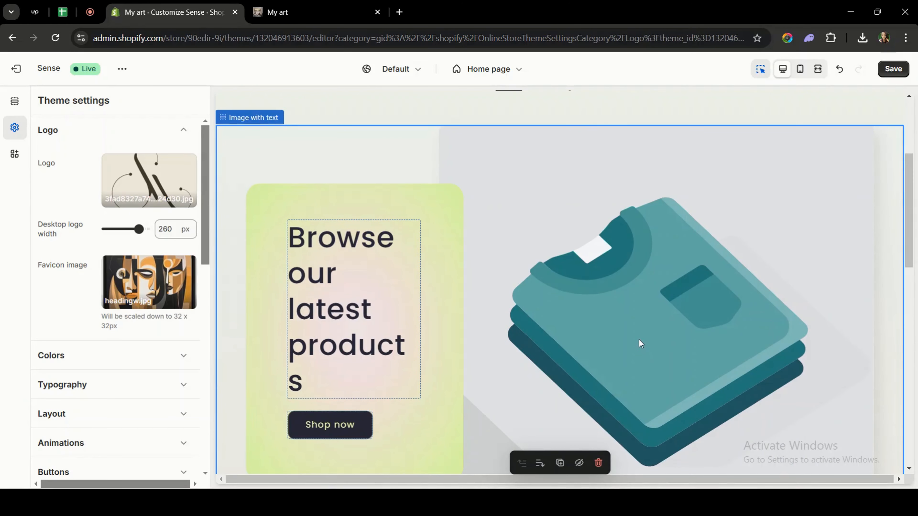
click(627, 328)
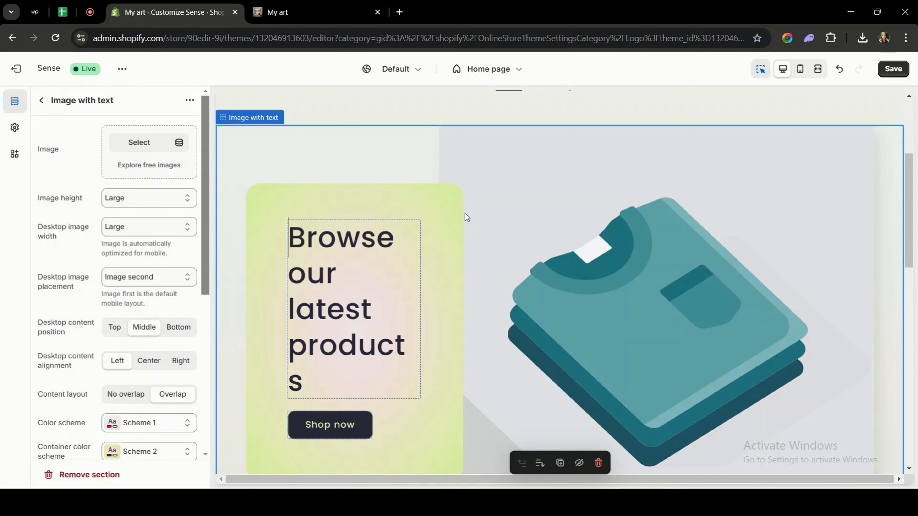
click(126, 145)
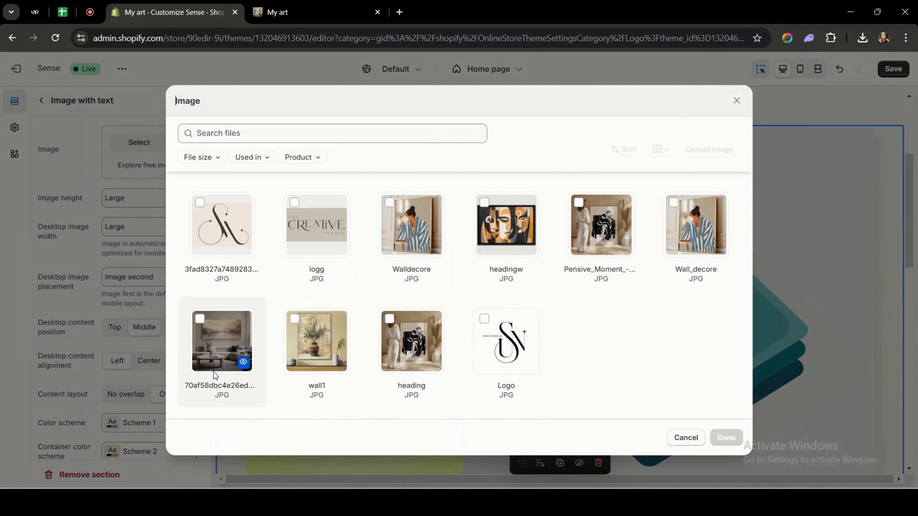
click(213, 349)
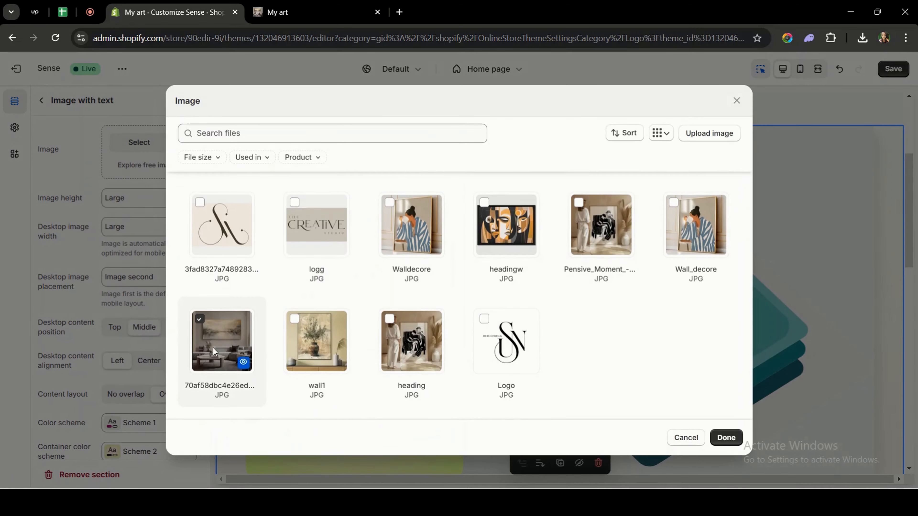
click(726, 438)
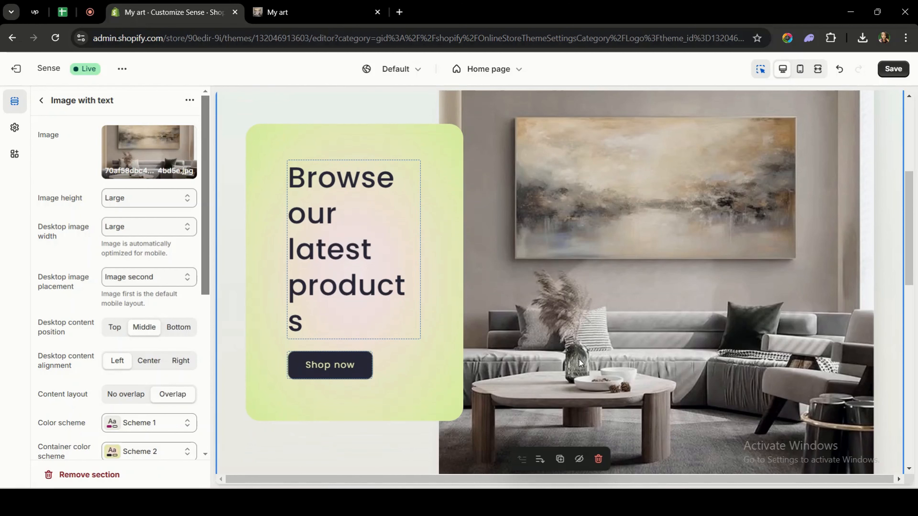
- Set color scheme 2's background color to #F8DAA4 in the theme color settings
scroll(88, 199, down, 2)
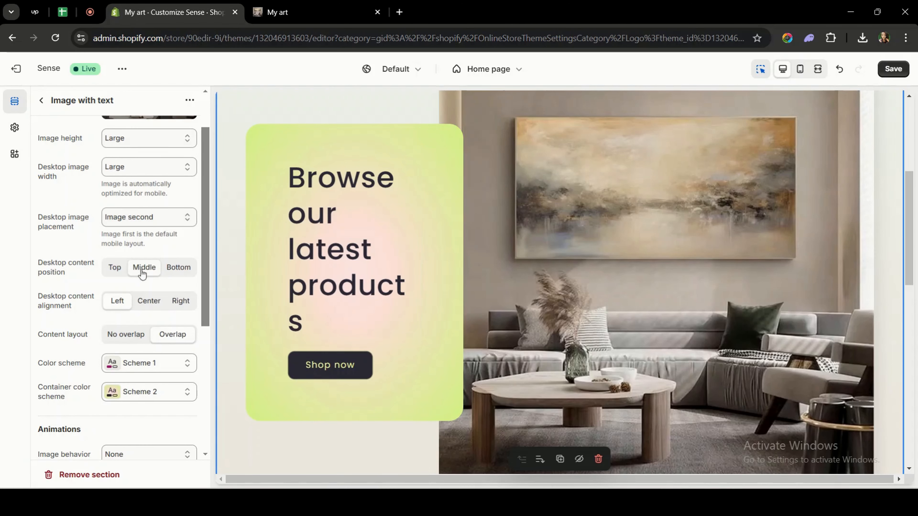
scroll(122, 269, down, 2)
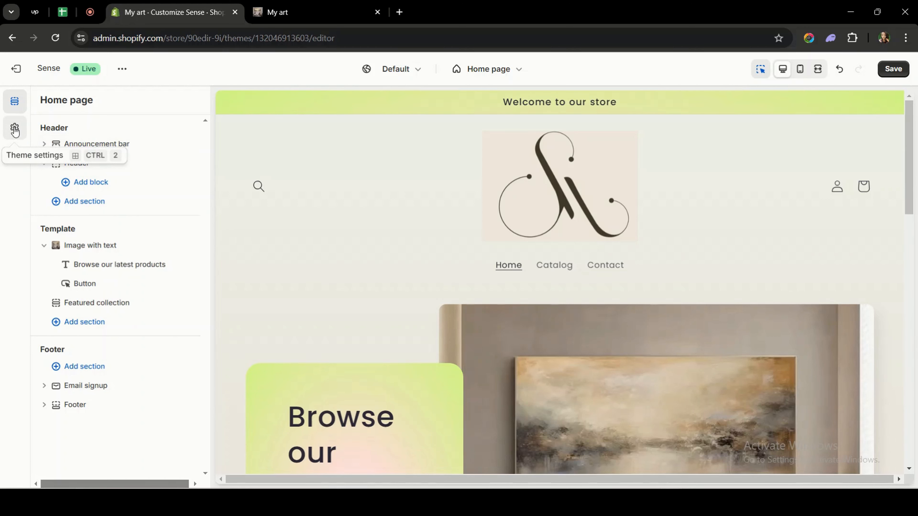
click(14, 130)
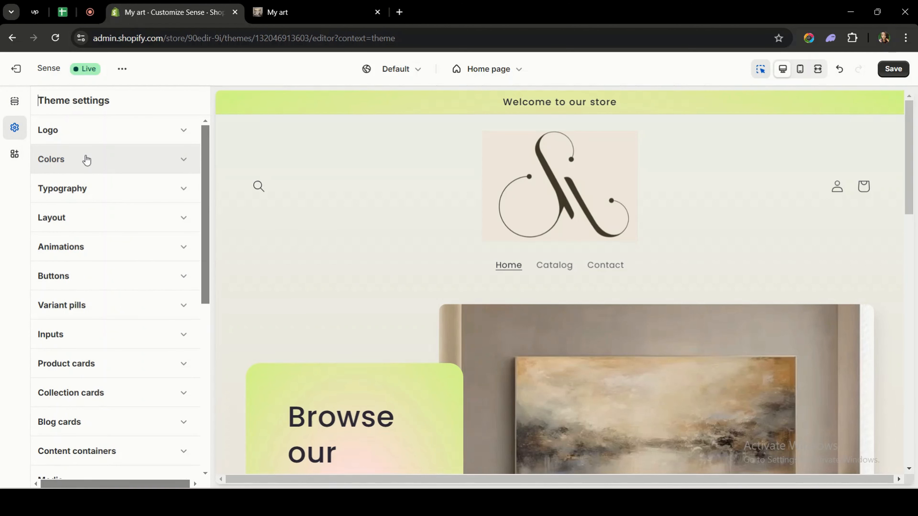
click(87, 160)
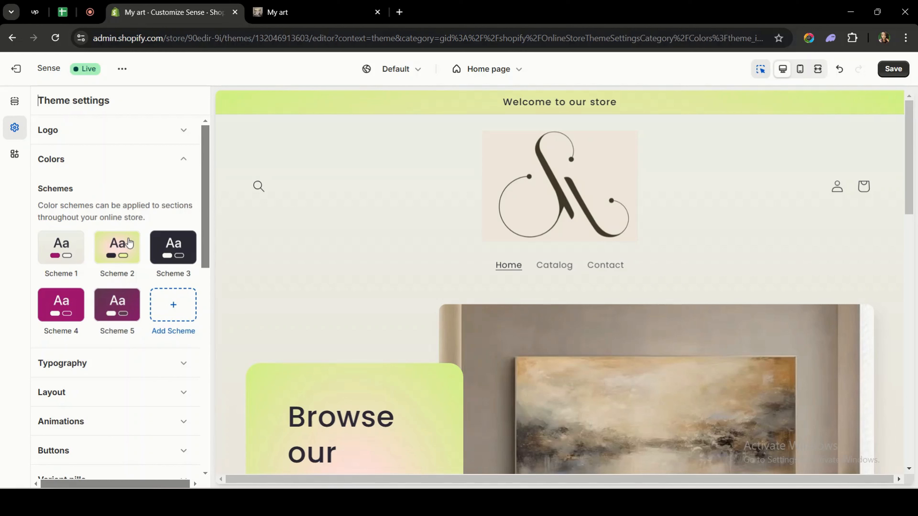
click(129, 243)
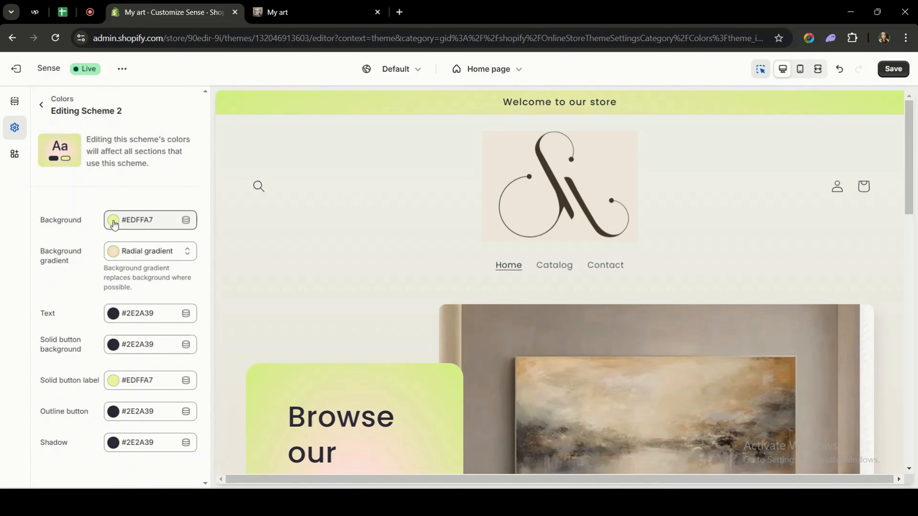
click(113, 220)
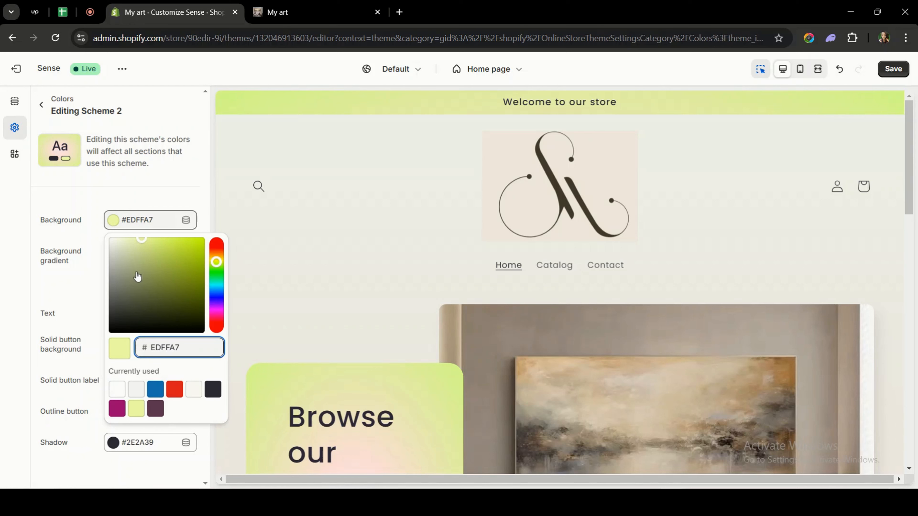
click(216, 254)
click(141, 241)
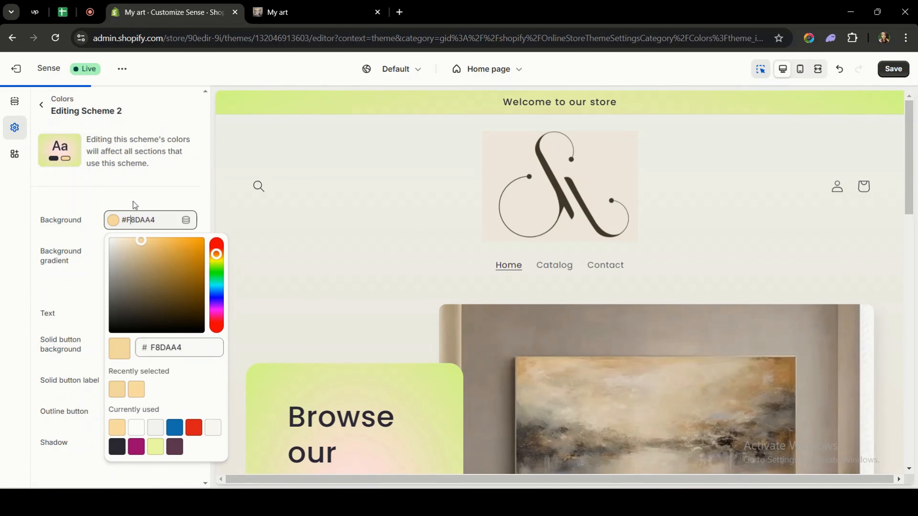
- Set the end color stop of scheme 2's radial background gradient to #E2E5BA
click(119, 251)
click(118, 253)
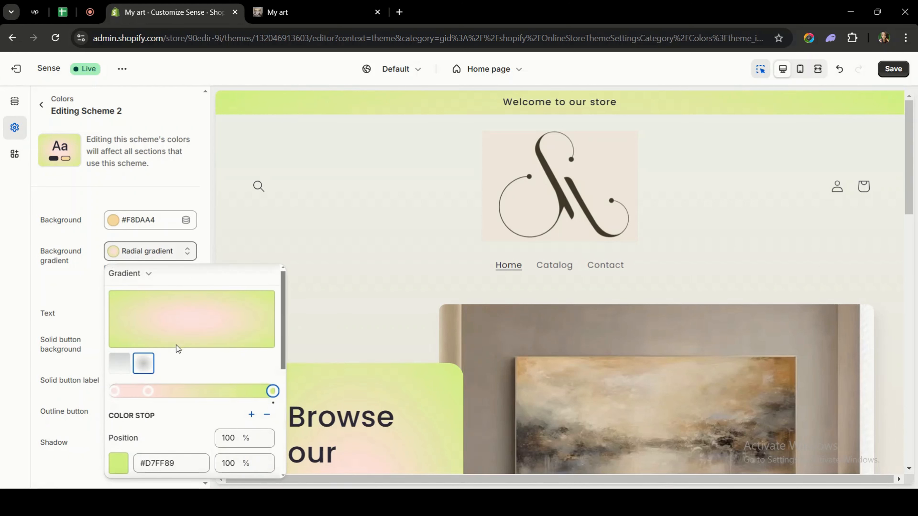
scroll(178, 347, down, 3)
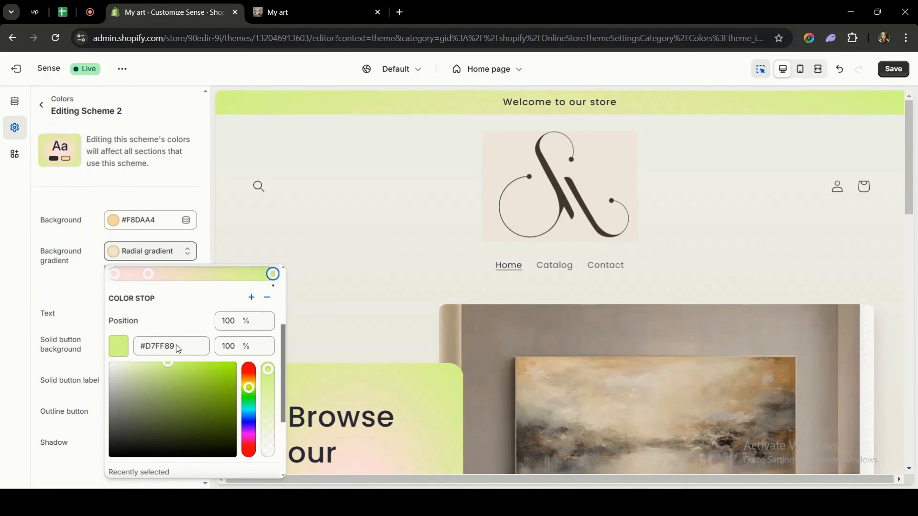
scroll(177, 347, down, 3)
scroll(173, 346, up, 1)
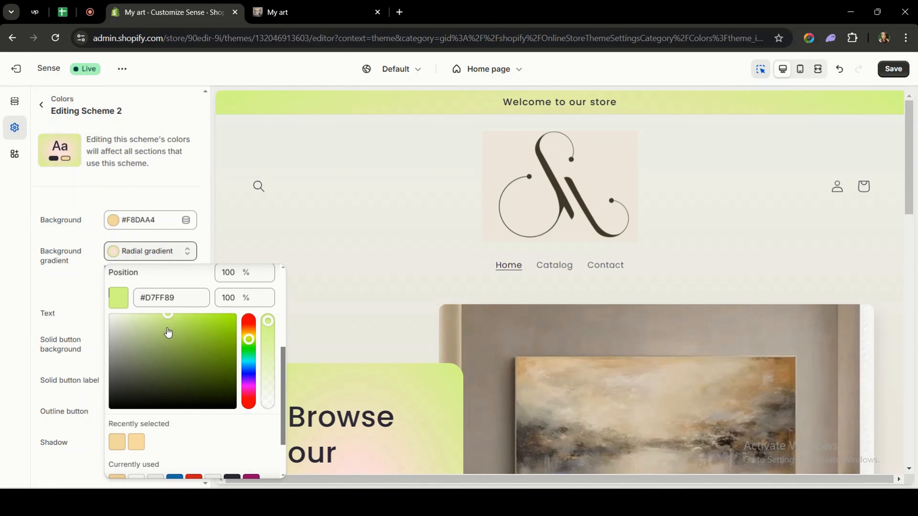
click(151, 332)
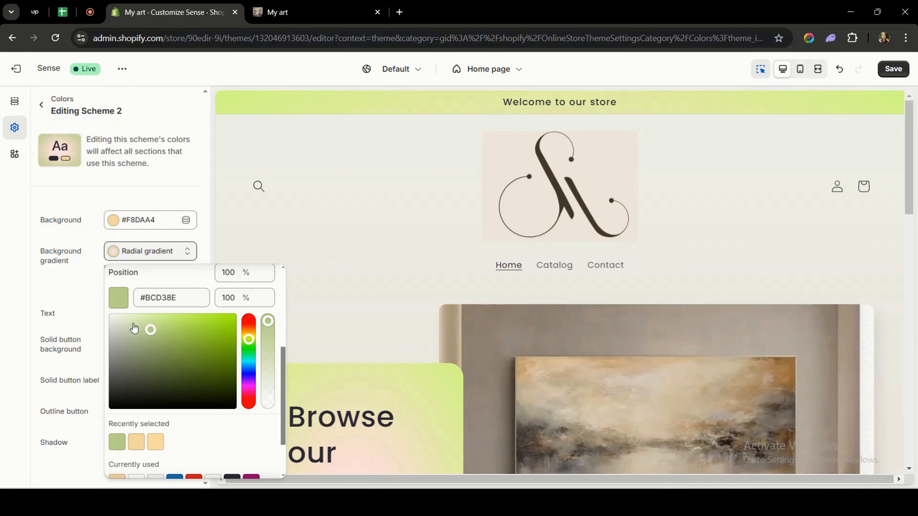
click(133, 323)
click(249, 335)
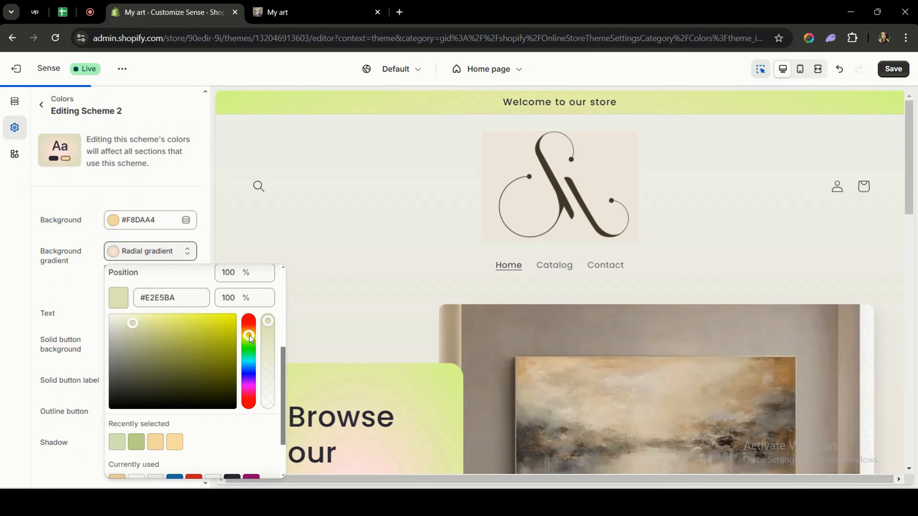
click(66, 293)
click(97, 296)
scroll(379, 327, down, 5)
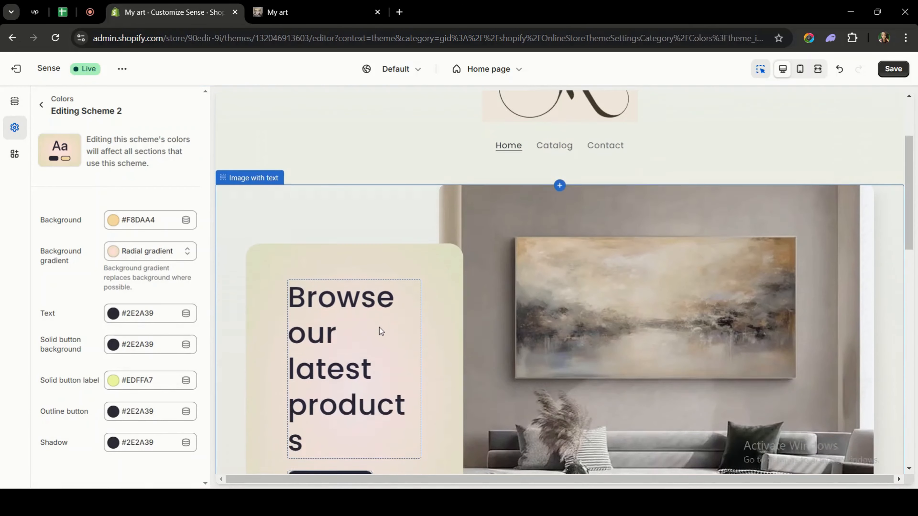
- Set scheme 2's solid button label color to #2E2A39
click(113, 383)
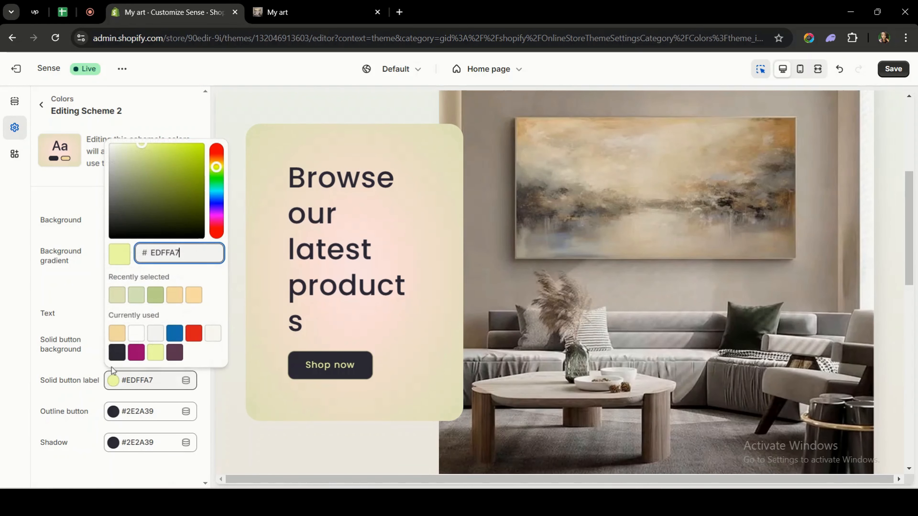
click(116, 260)
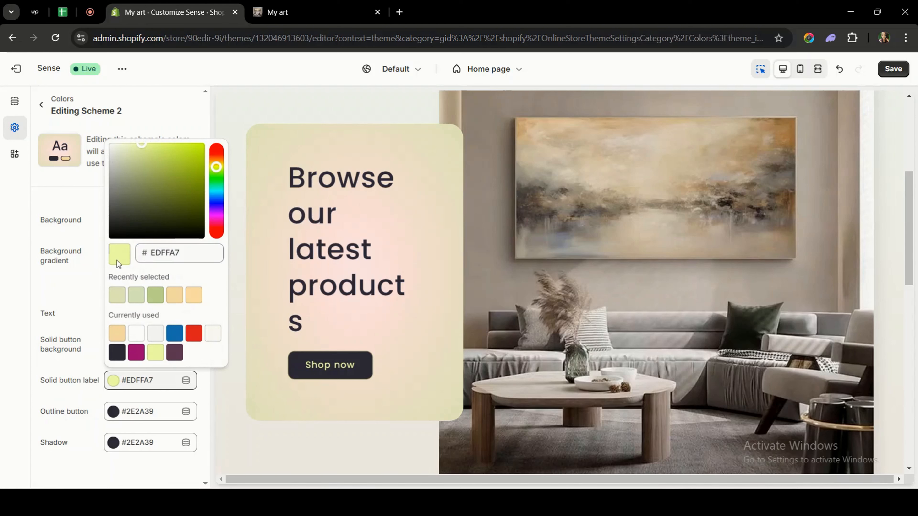
click(119, 353)
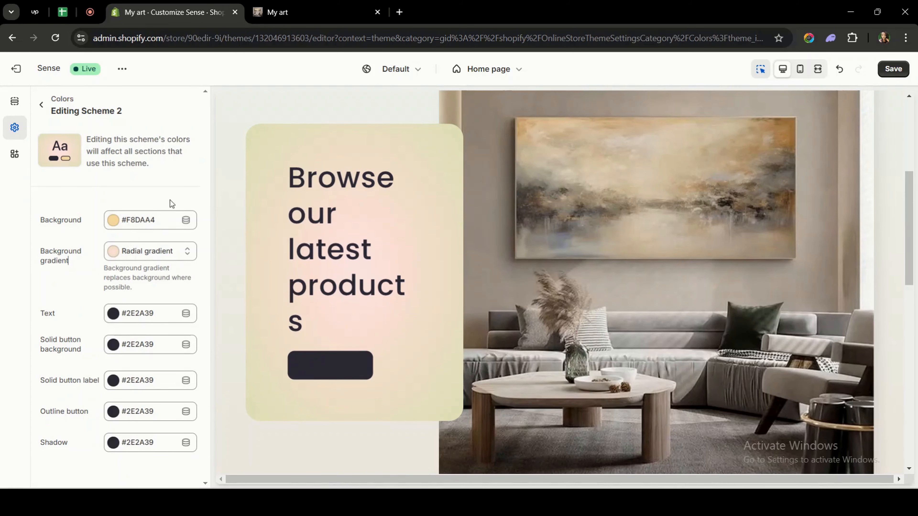
scroll(398, 277, up, 5)
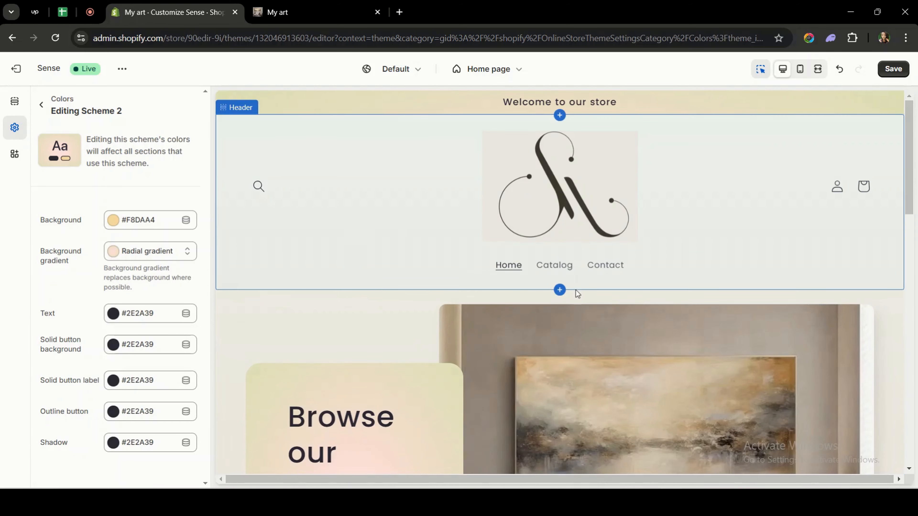
- Change the headings font to Aleo and set the headings font size scale to 115%
scroll(576, 290, down, 2)
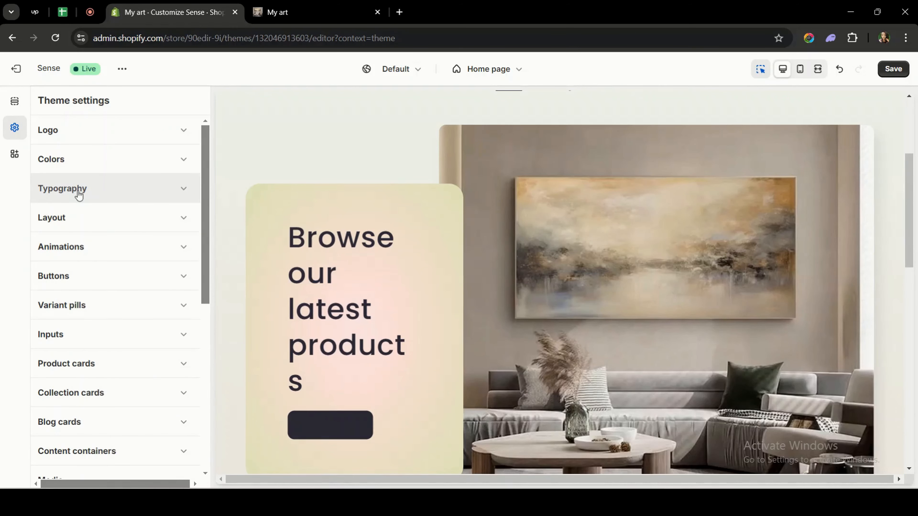
click(81, 190)
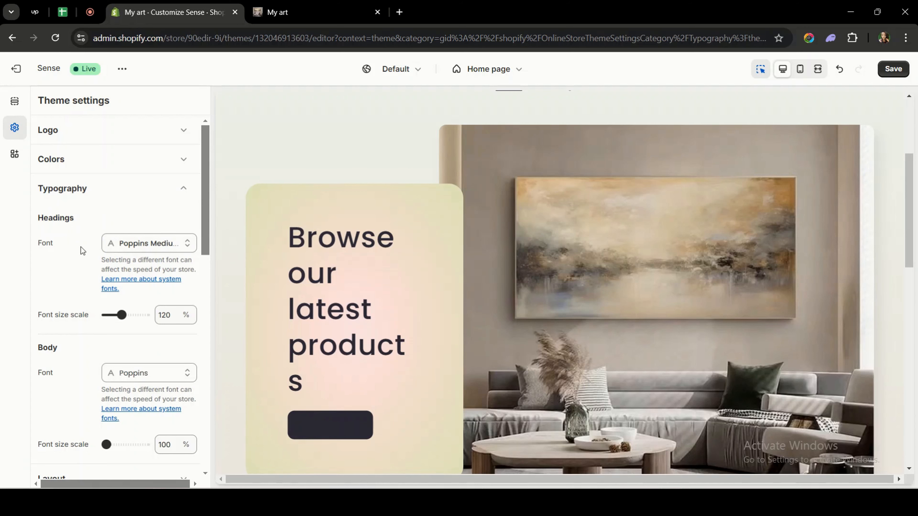
click(133, 243)
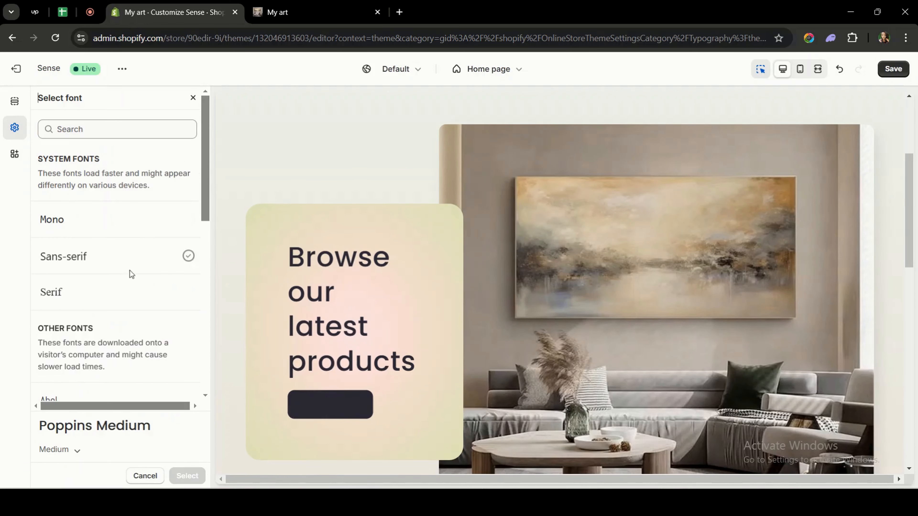
scroll(128, 286, down, 8)
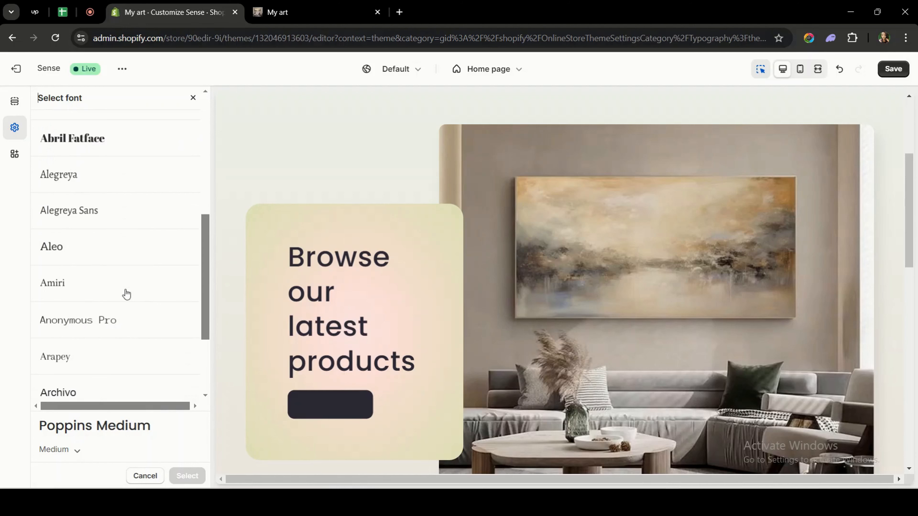
click(123, 255)
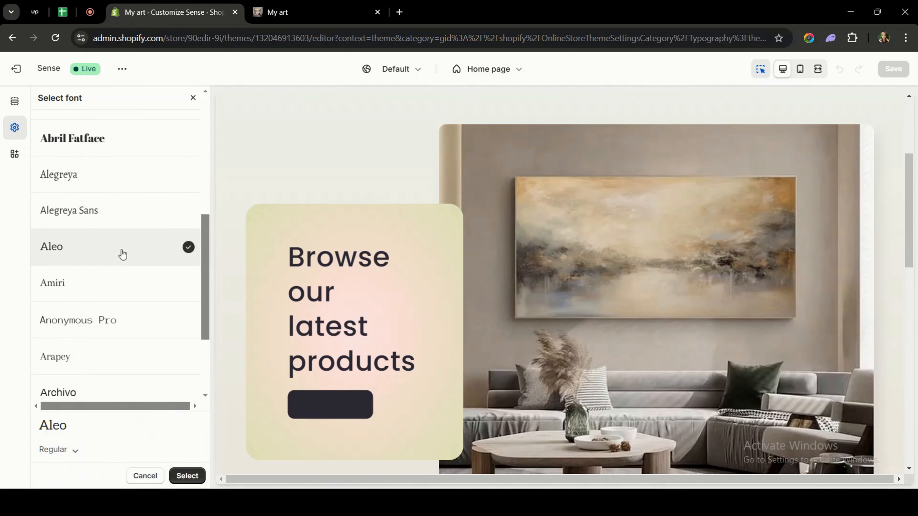
click(186, 476)
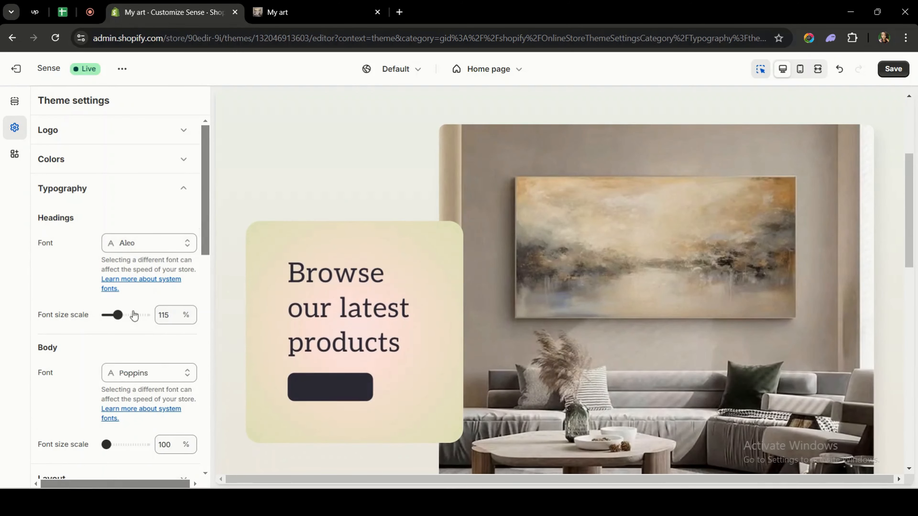
click(126, 314)
- Add an Image banner section to the home page template below the Featured collection
scroll(124, 326, down, 1)
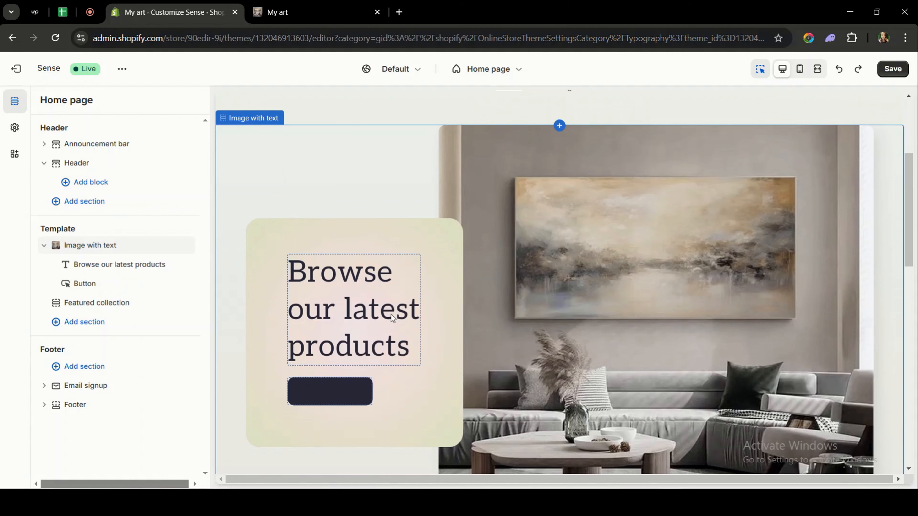
scroll(390, 314, down, 2)
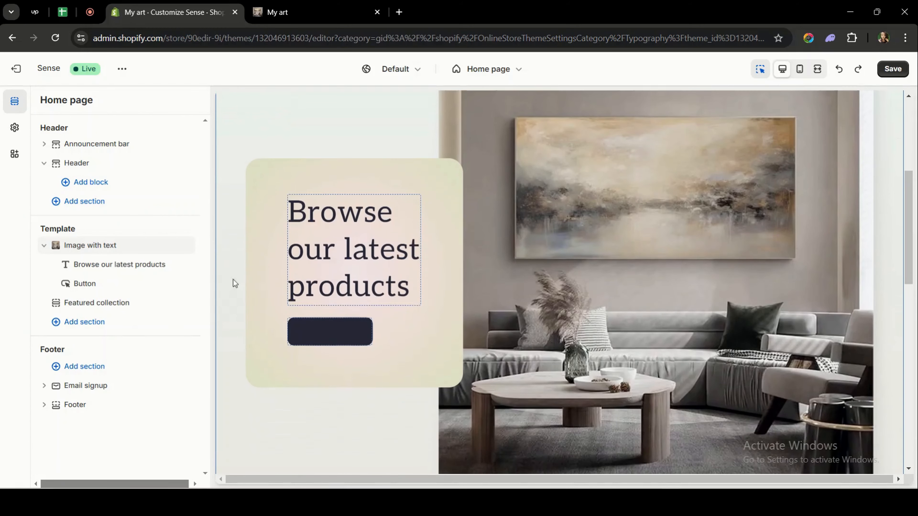
click(73, 323)
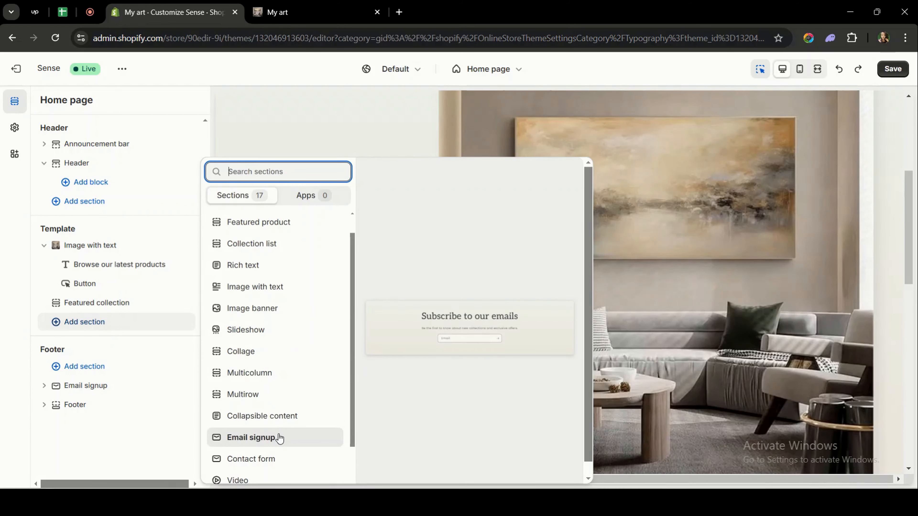
scroll(279, 436, down, 2)
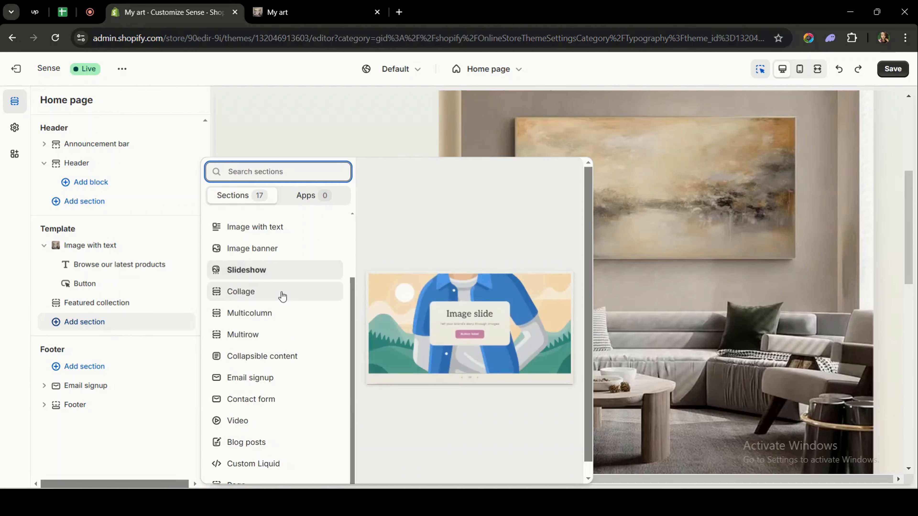
scroll(281, 297, up, 2)
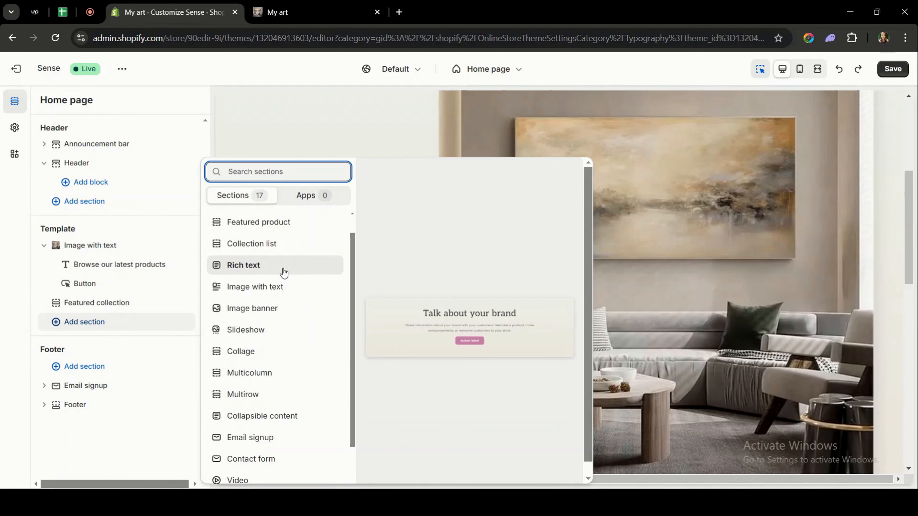
click(283, 314)
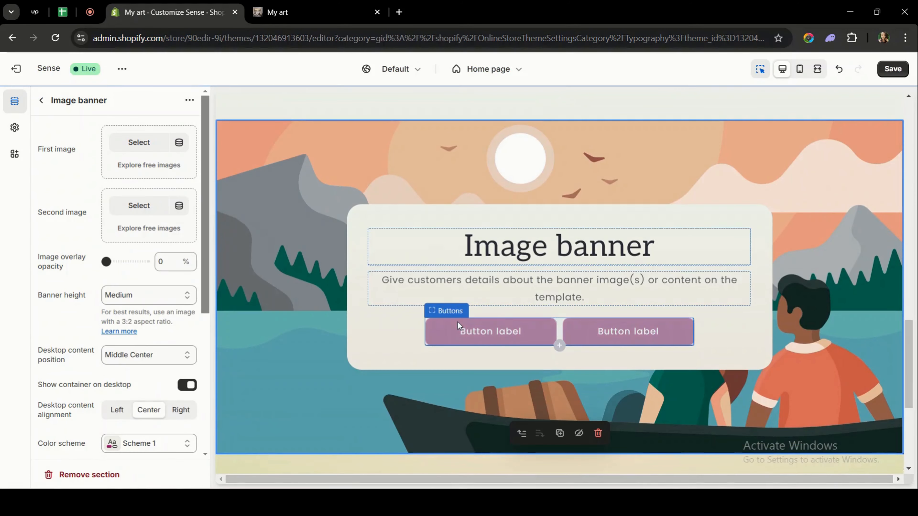
- Set the image banner's first image to headingw from the store's existing files
click(496, 165)
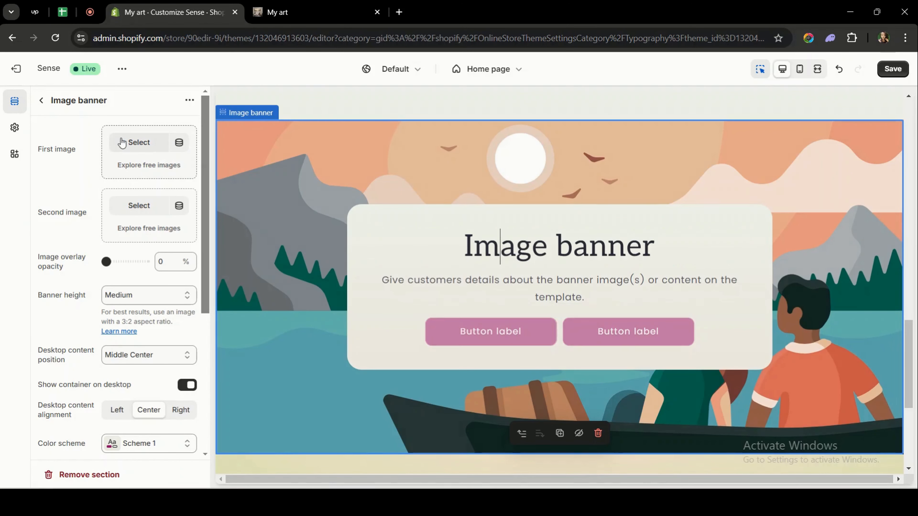
click(135, 143)
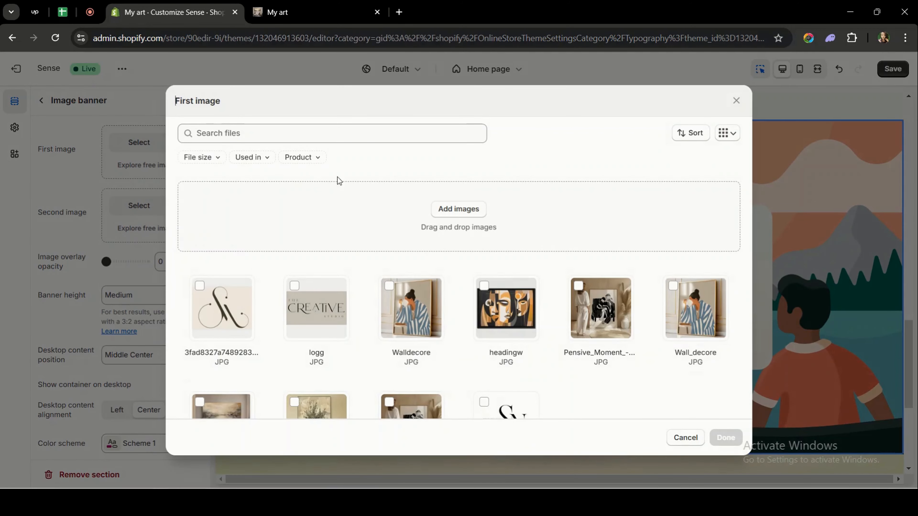
scroll(343, 213, down, 1)
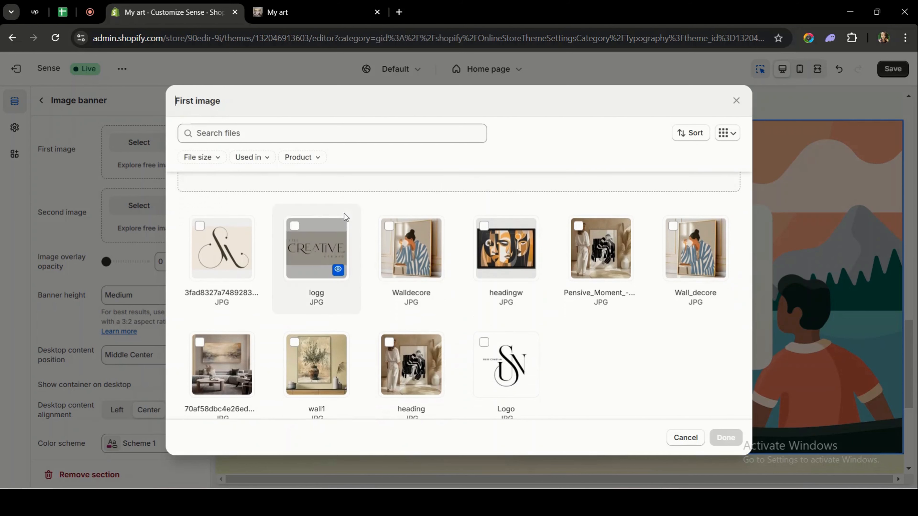
scroll(517, 197, up, 1)
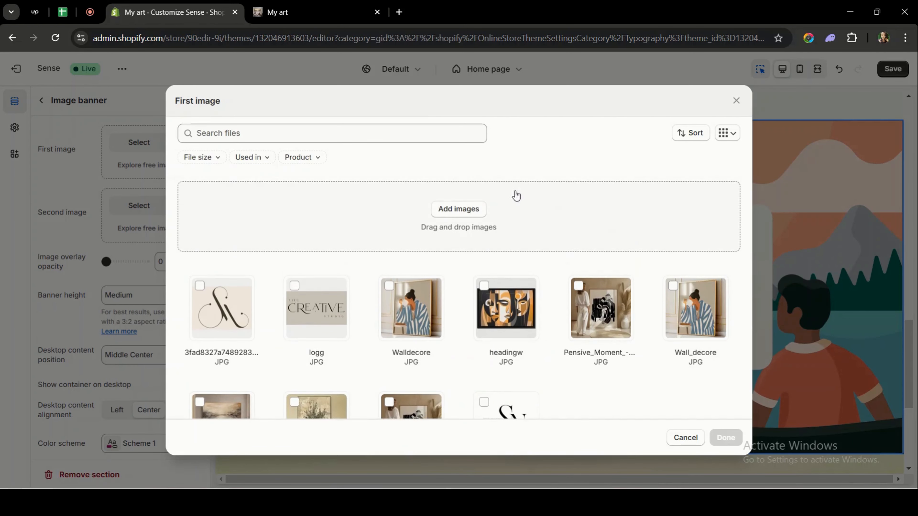
click(471, 208)
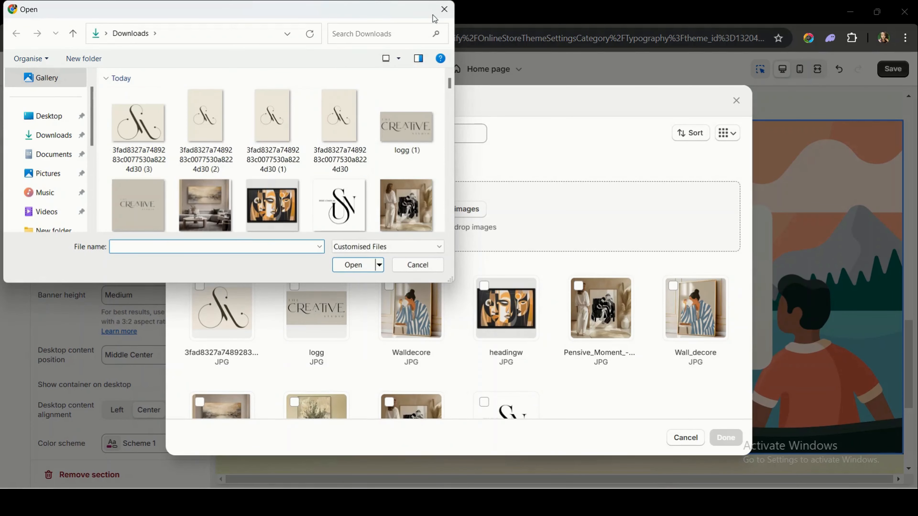
click(444, 10)
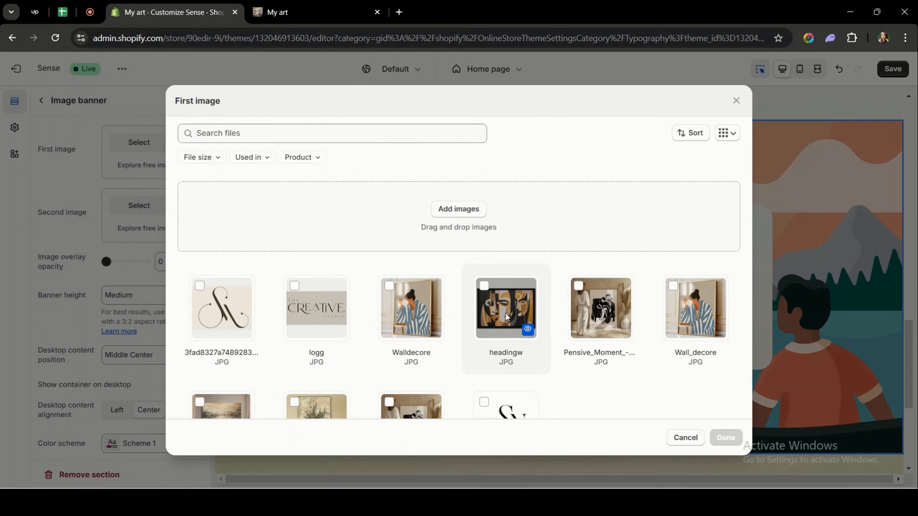
click(505, 310)
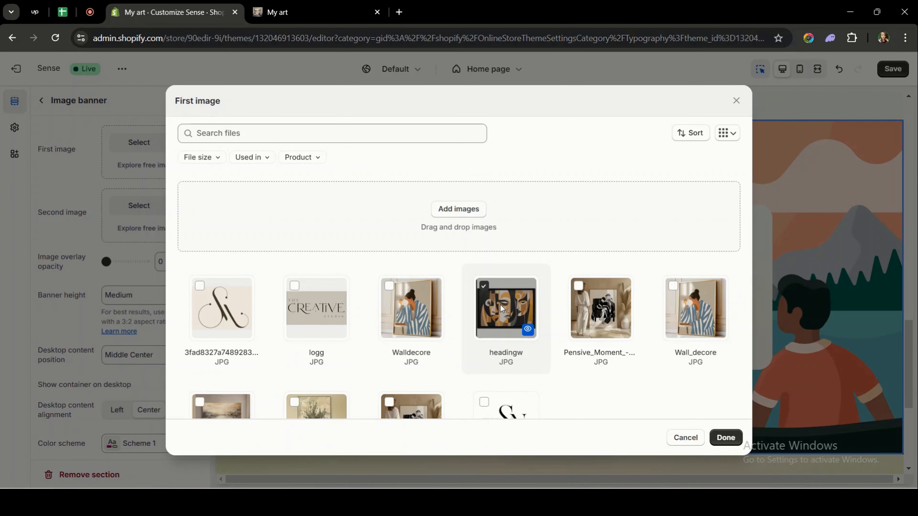
click(726, 437)
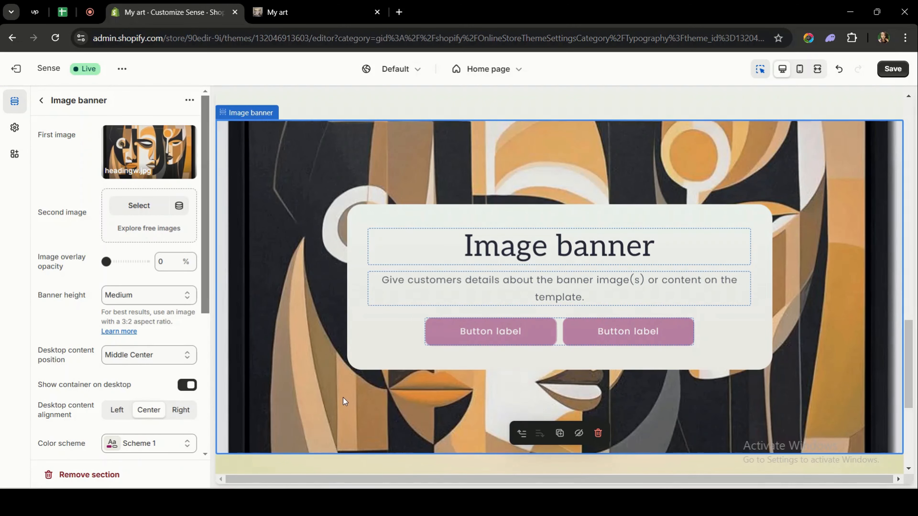
- Save the theme customizations
scroll(343, 397, up, 8)
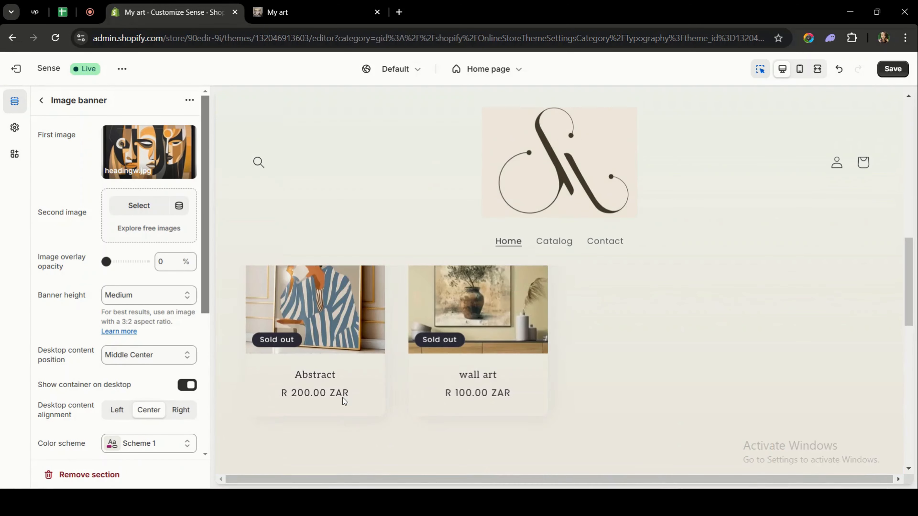
scroll(343, 397, up, 6)
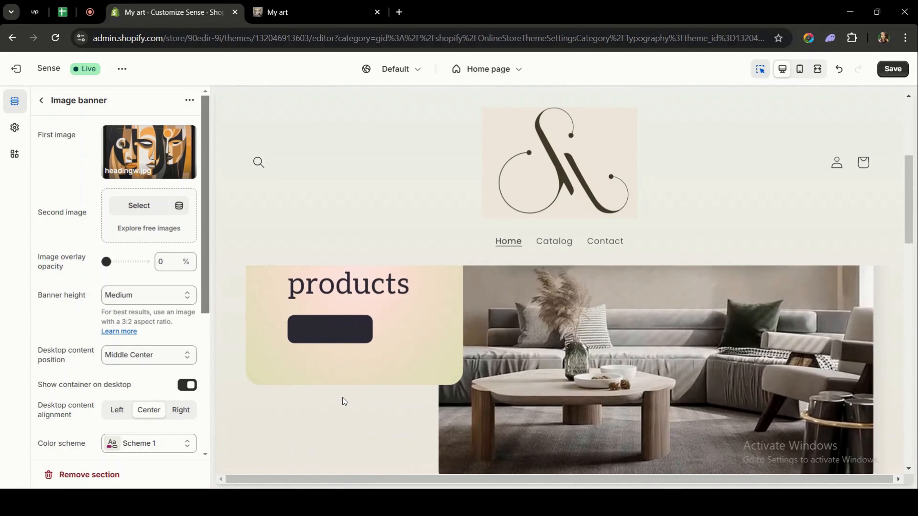
scroll(343, 397, up, 2)
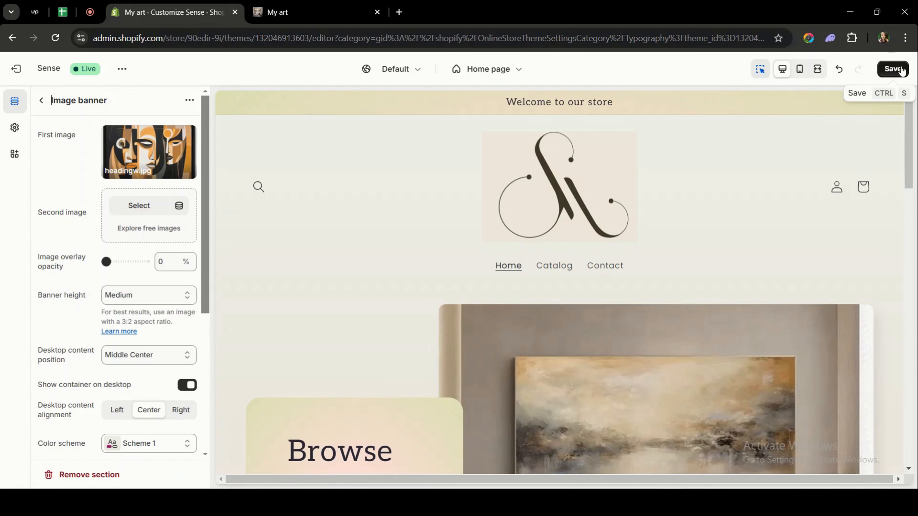
click(901, 70)
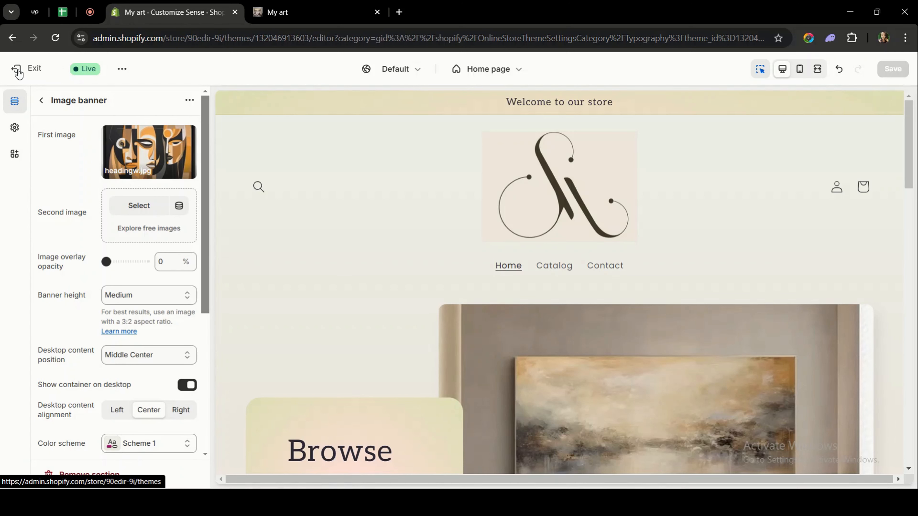
- Exit the theme editor, open the live store, and review the home page from top to bottom
click(18, 73)
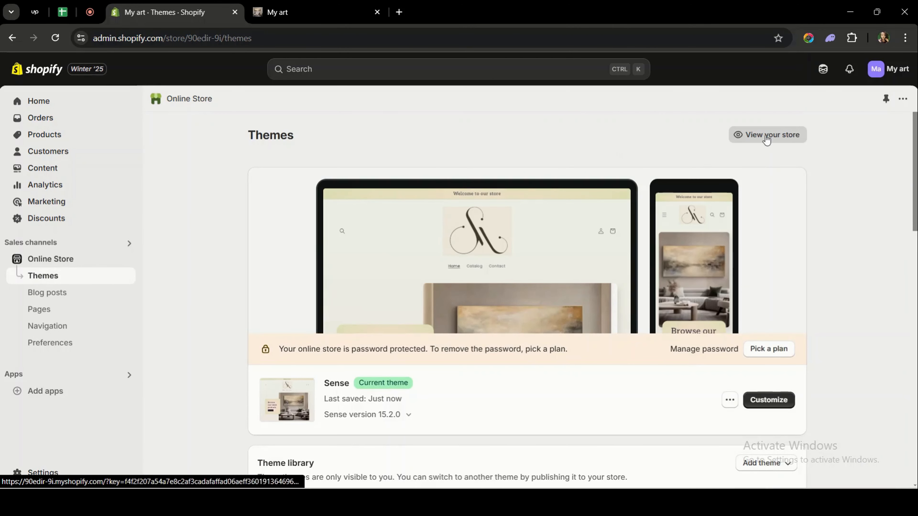
click(766, 139)
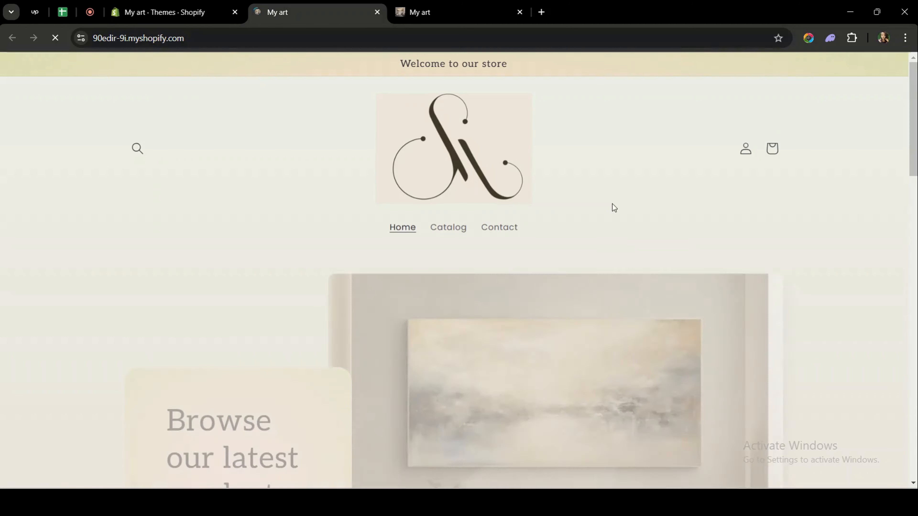
scroll(611, 216, down, 5)
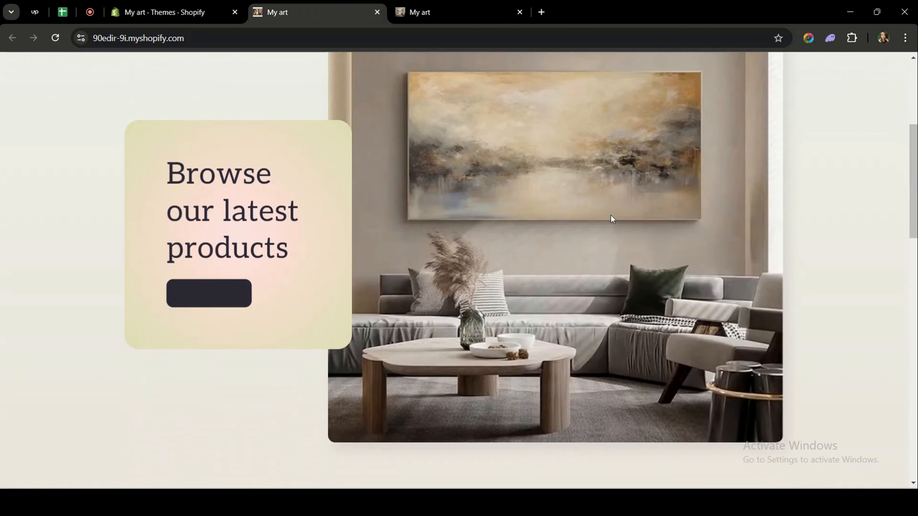
scroll(611, 216, down, 10)
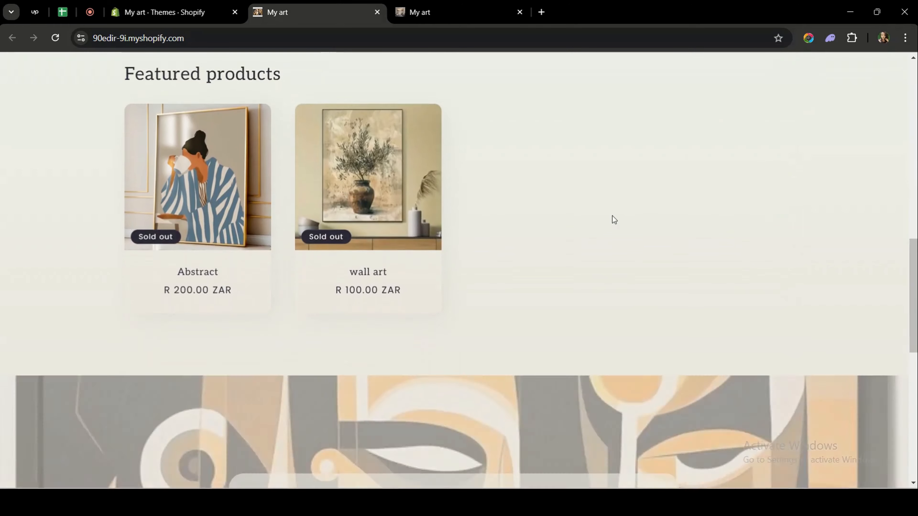
scroll(612, 216, down, 10)
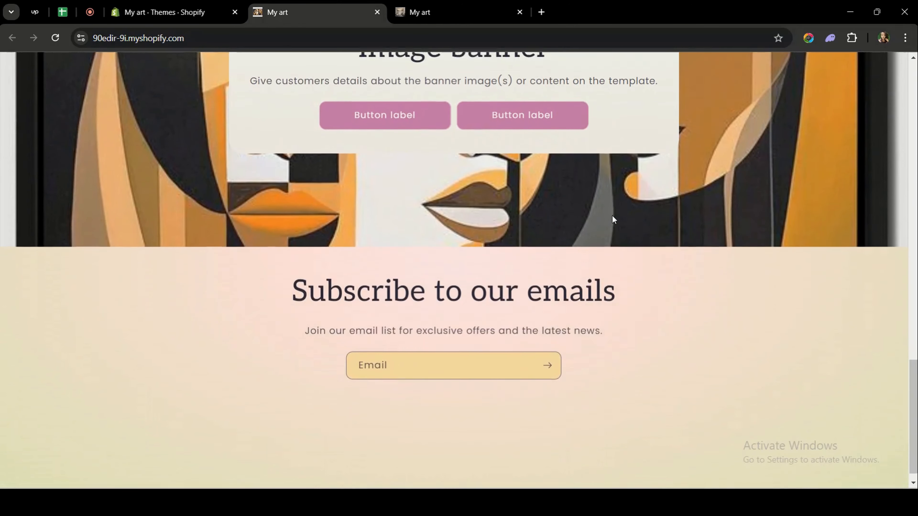
scroll(613, 216, up, 10)
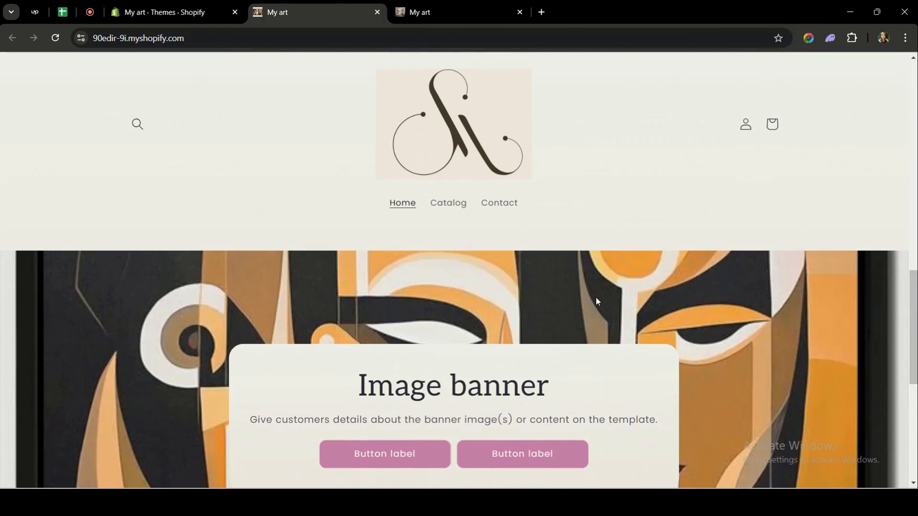
scroll(596, 314, up, 6)
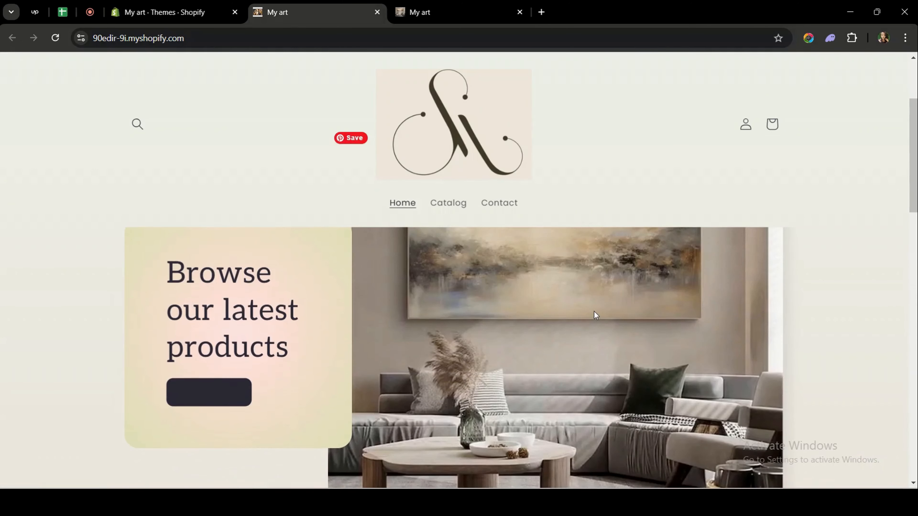
scroll(596, 315, up, 1)
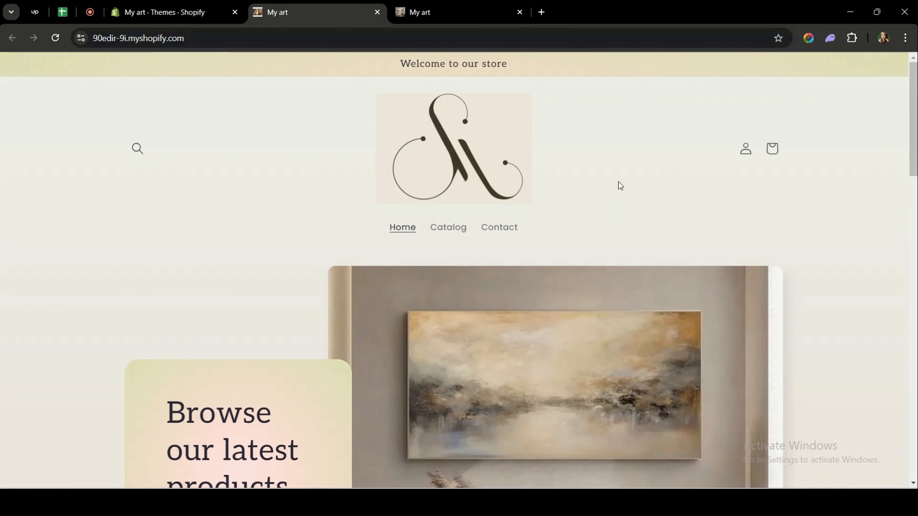